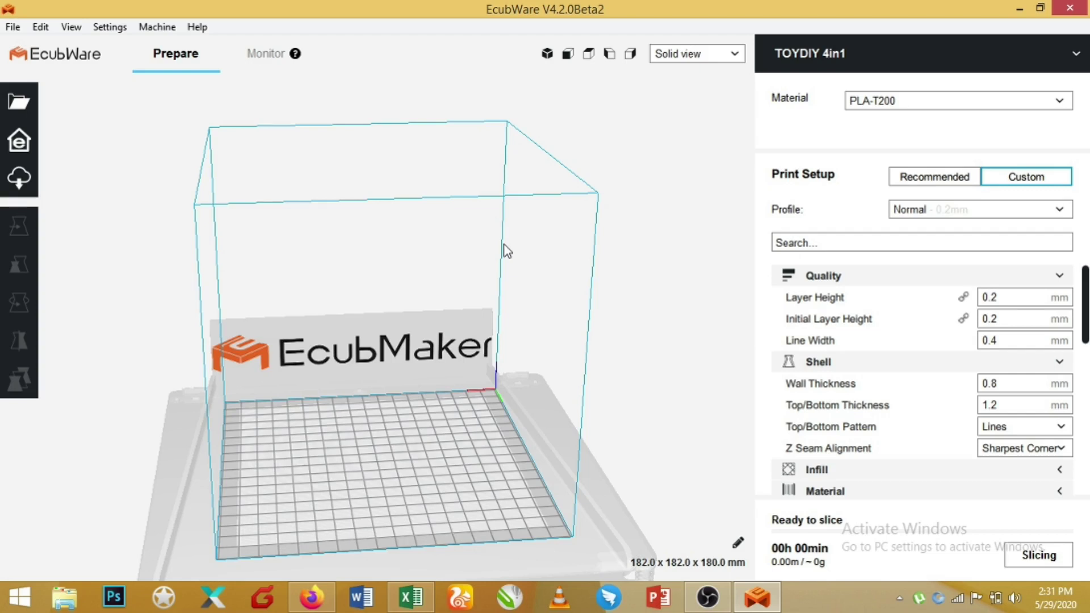
Switch the TOYDIY 4in1 machine to its CNC ToolHead from the Machine menu
left_click(151, 33)
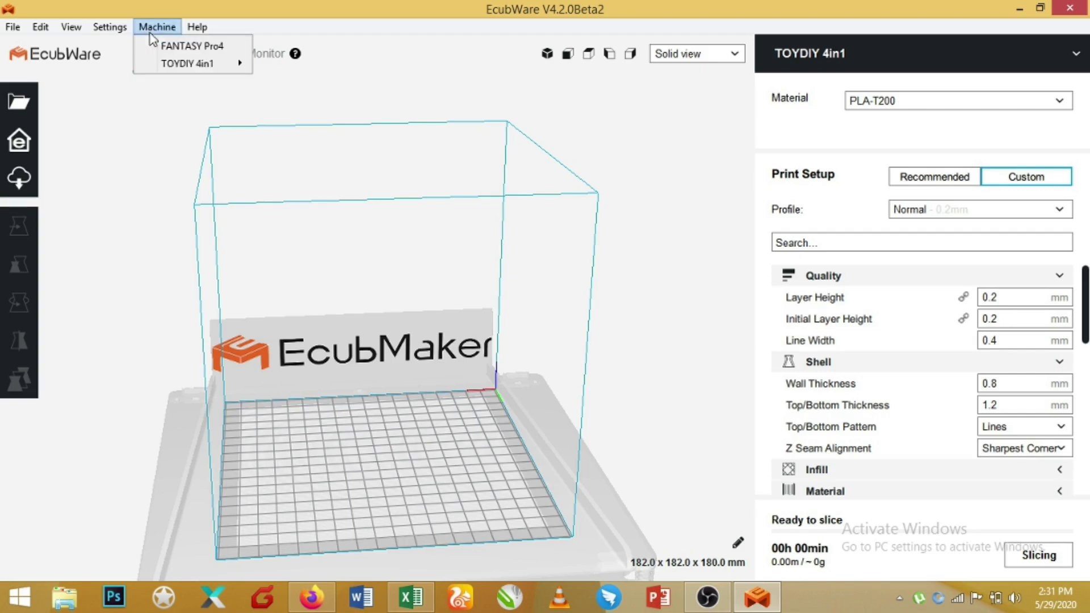
mouse_move(172, 65)
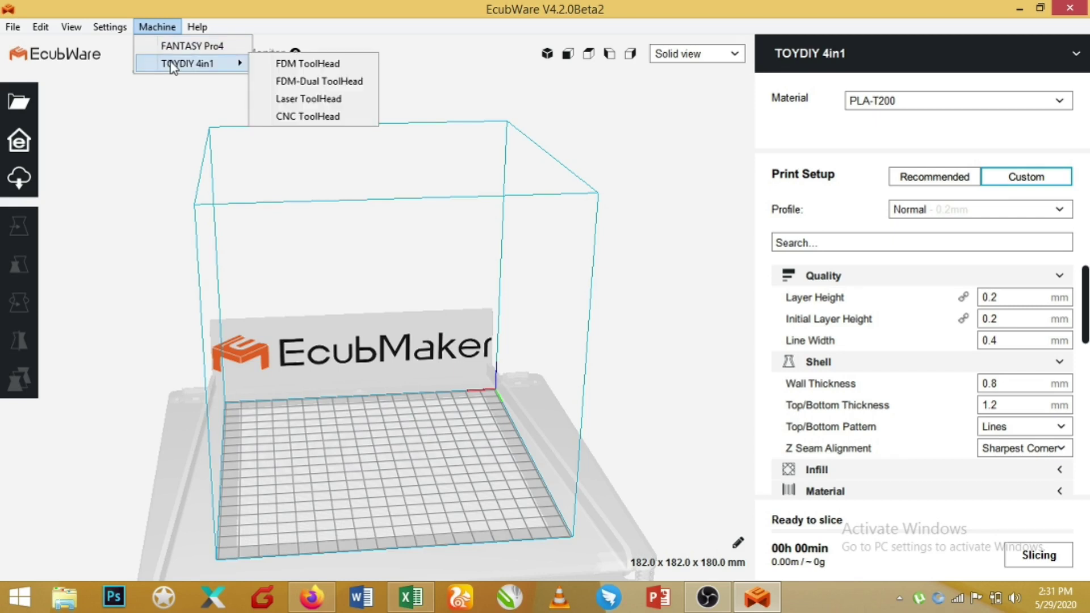
left_click(293, 117)
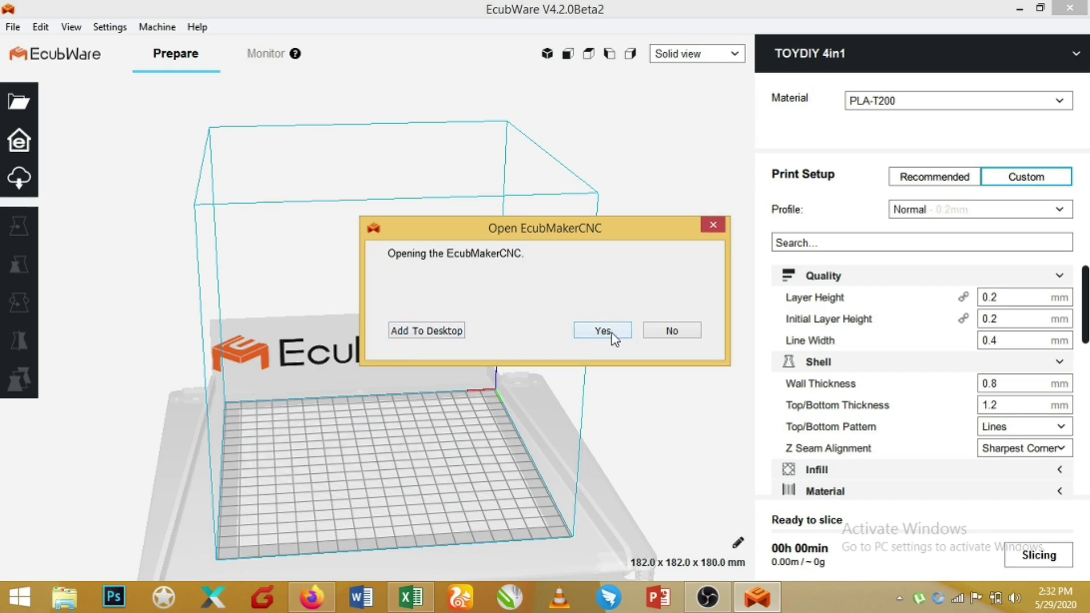
Add the EcubMakerCNC desktop shortcut, close EcubWare, and launch EcubMakerCNC from the shortcut
left_click(421, 335)
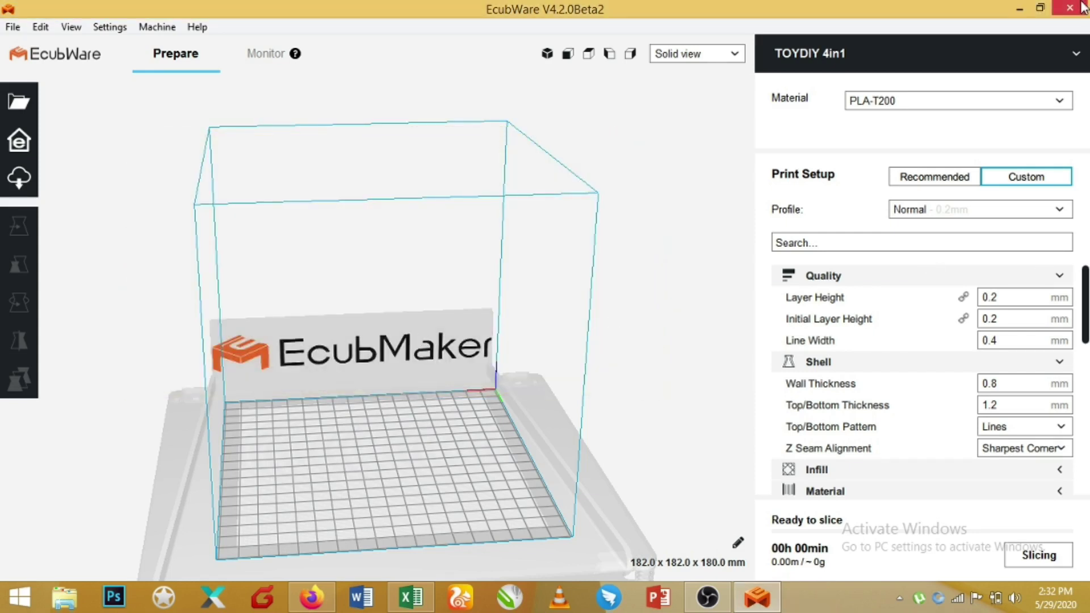
left_click(1069, 8)
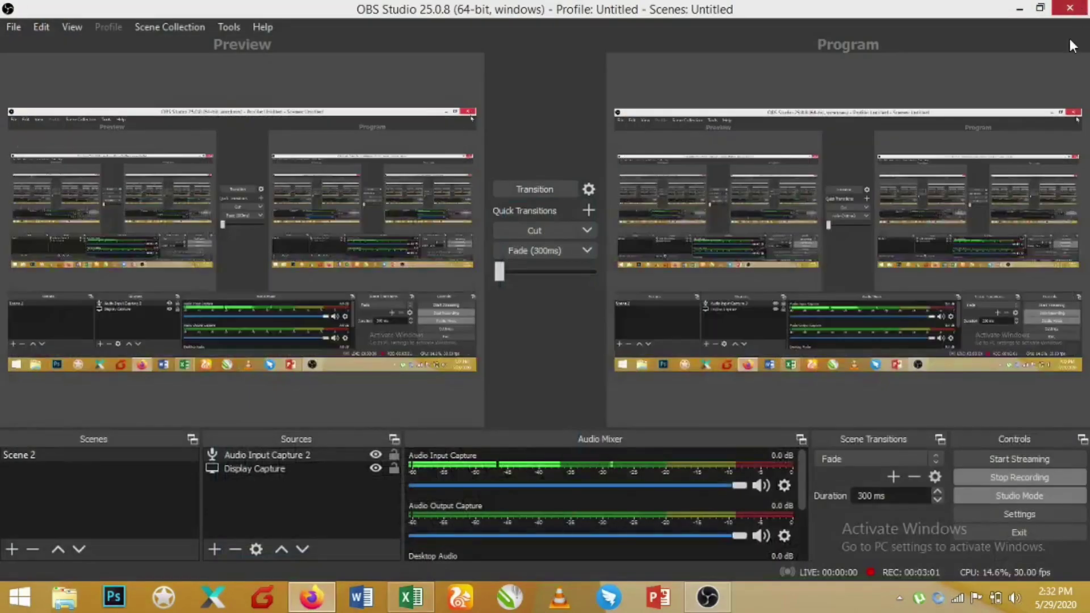
left_click(1019, 9)
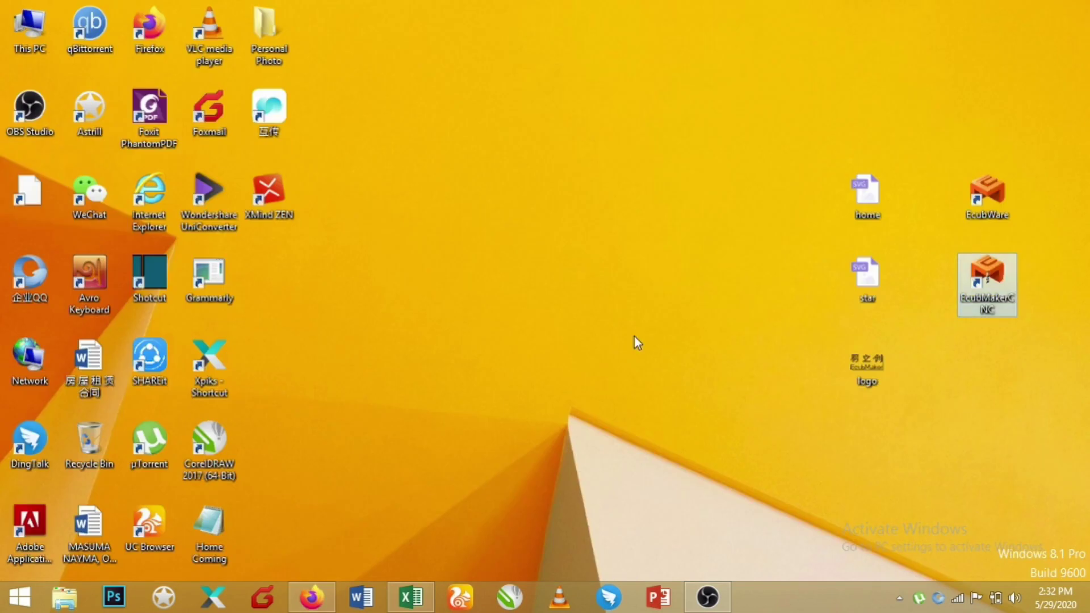
key("Return")
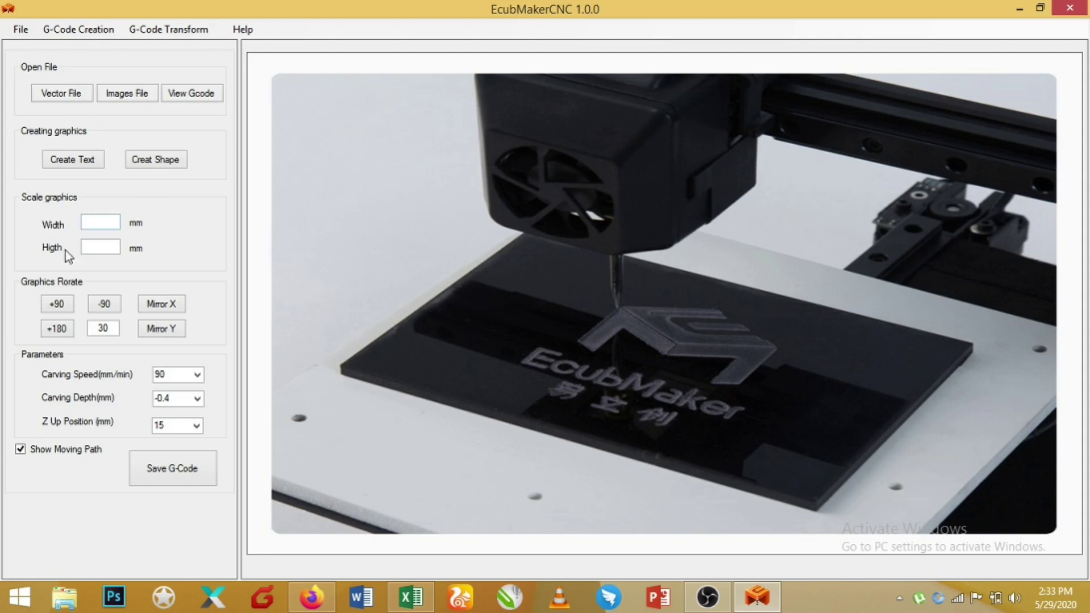
left_click(100, 227)
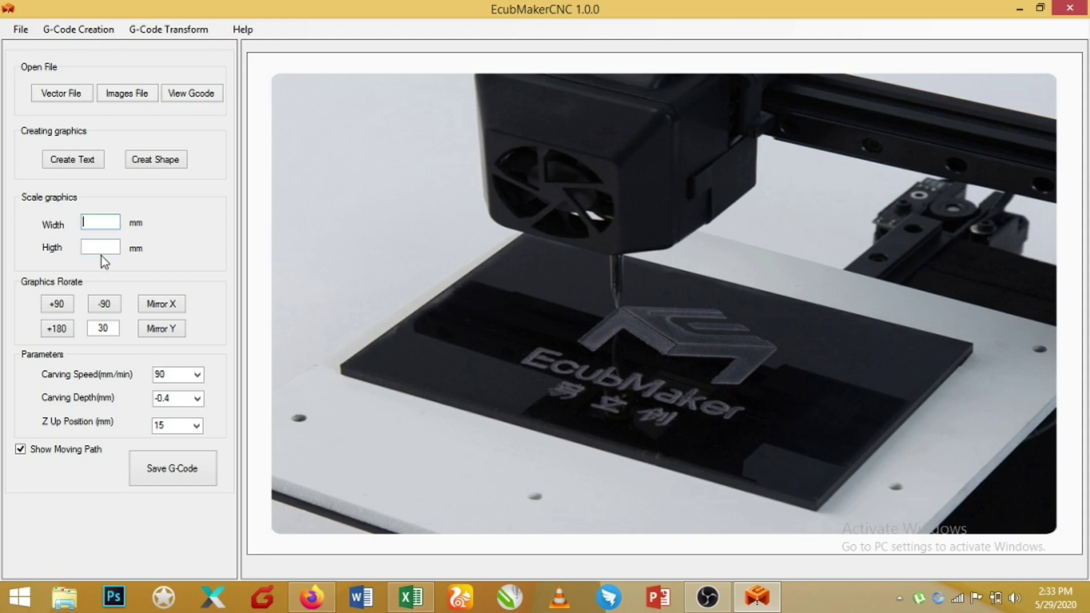
left_click(96, 223)
left_click(97, 248)
left_click(98, 224)
left_click(94, 250)
left_click(196, 380)
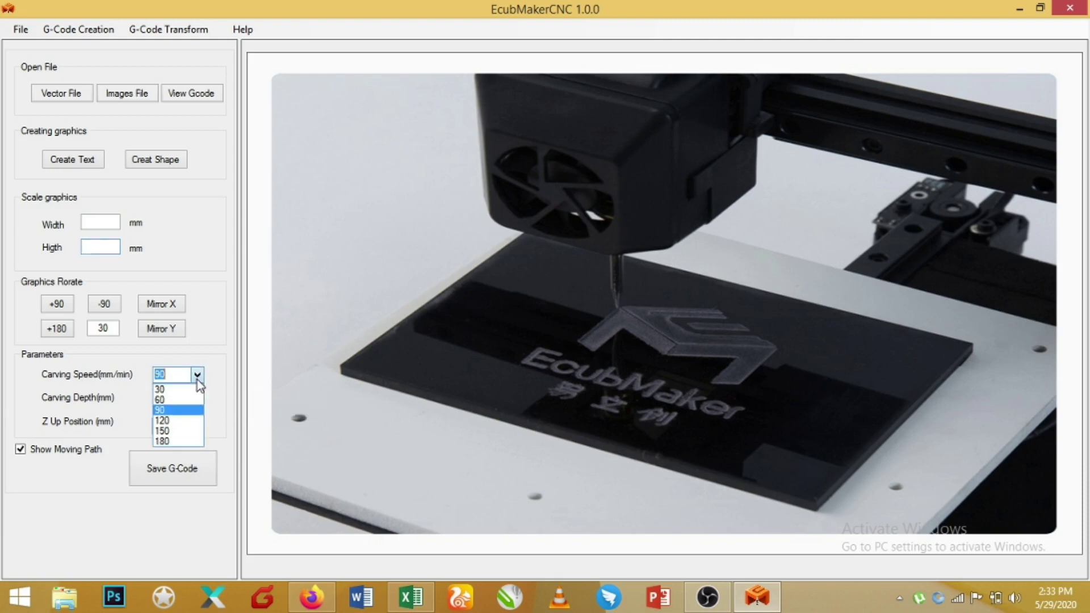
left_click(54, 380)
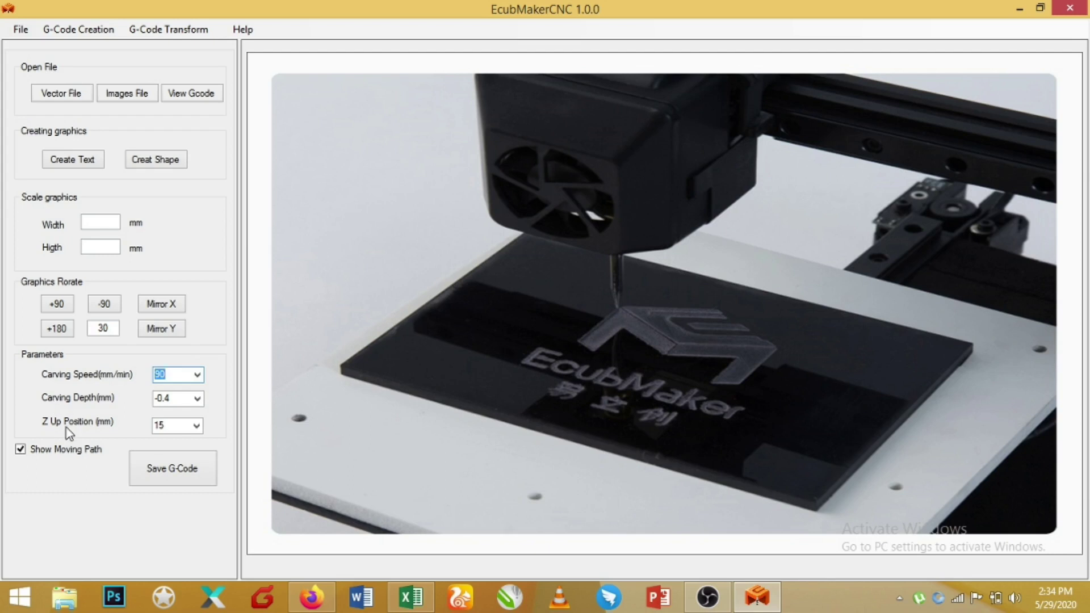
left_click(195, 377)
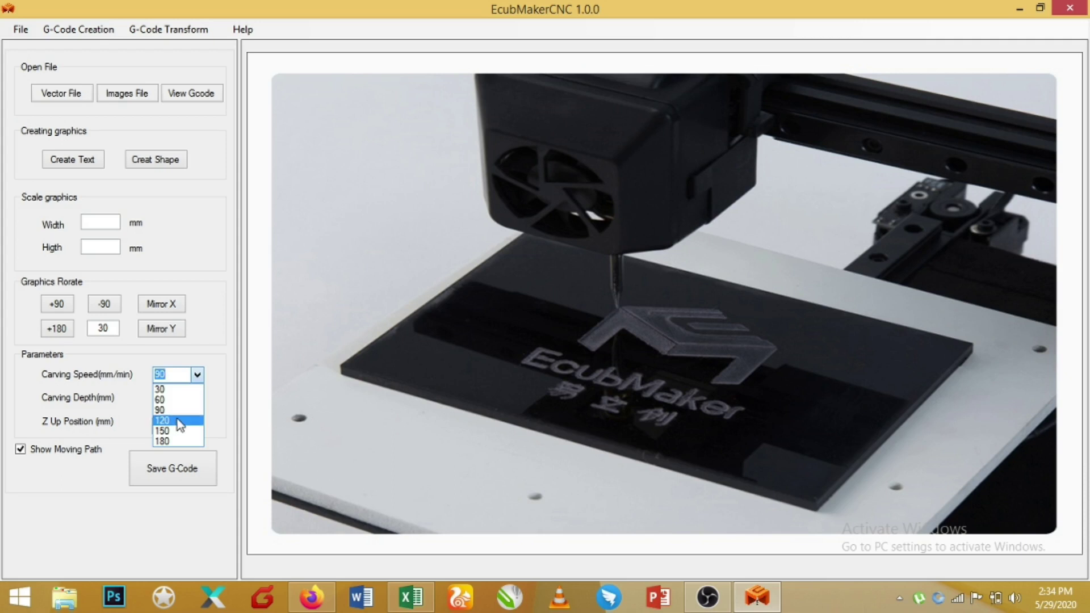
left_click(218, 386)
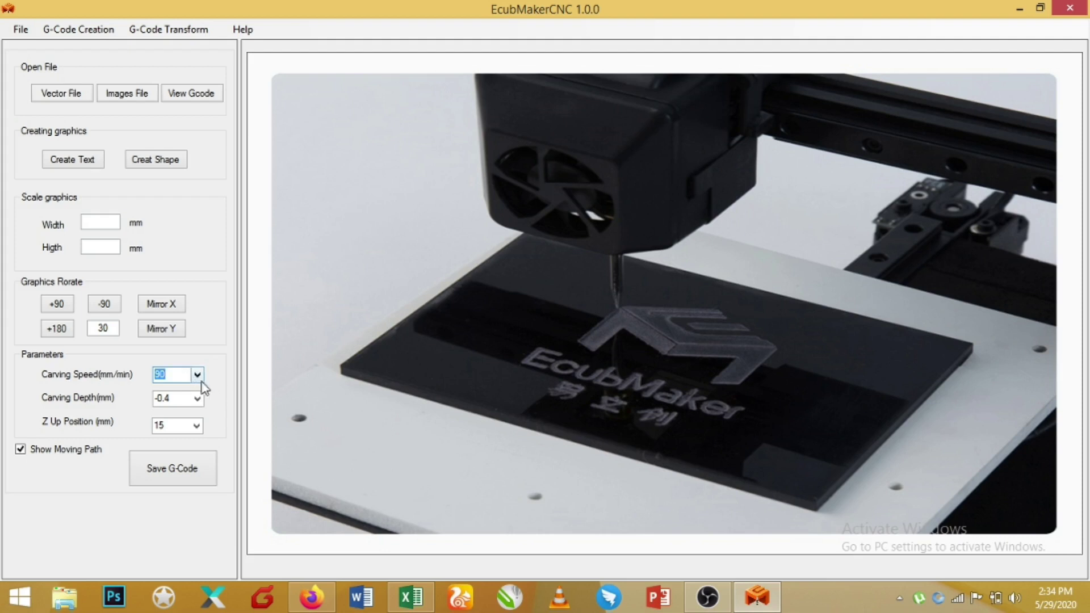
left_click(197, 375)
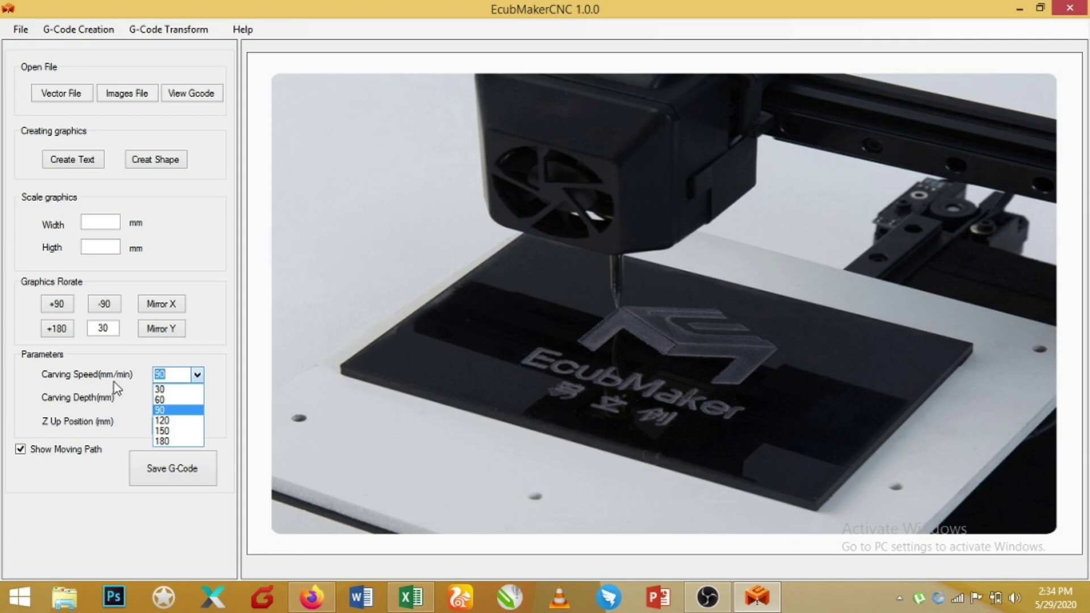
left_click(220, 377)
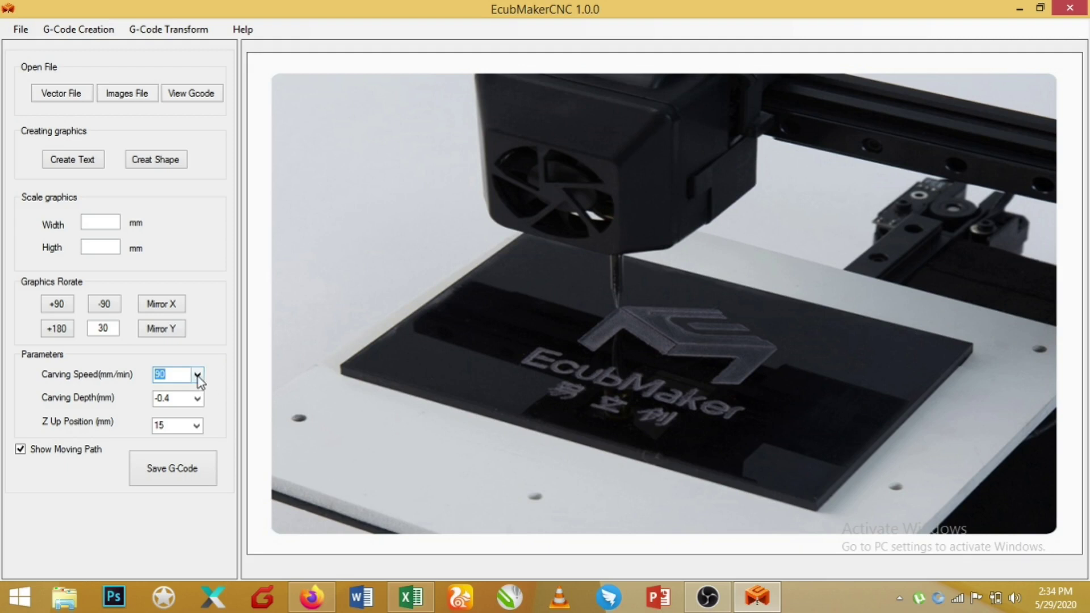
left_click(197, 374)
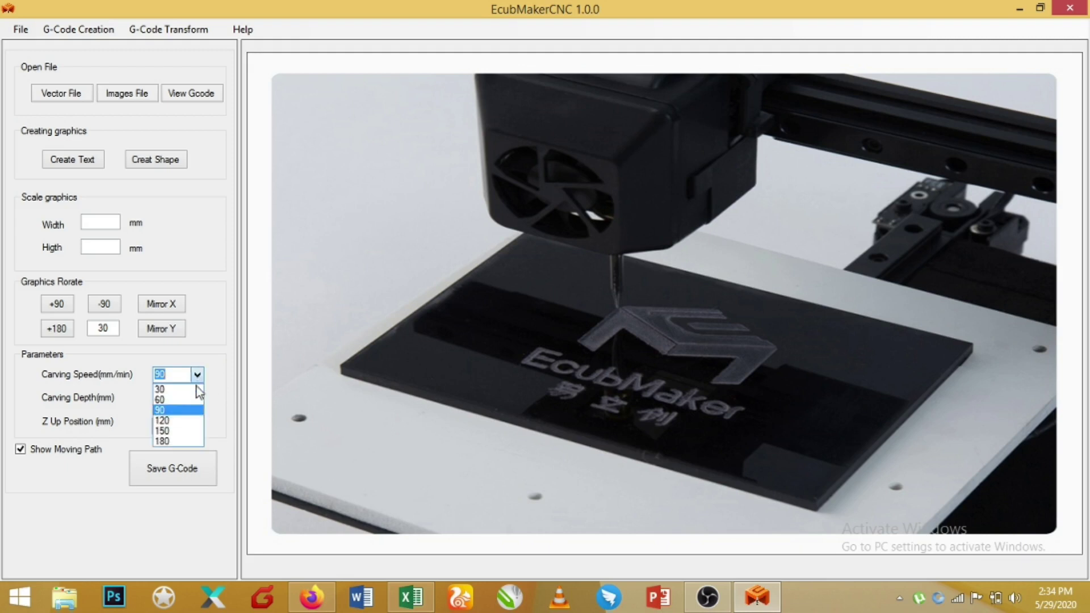
left_click(227, 383)
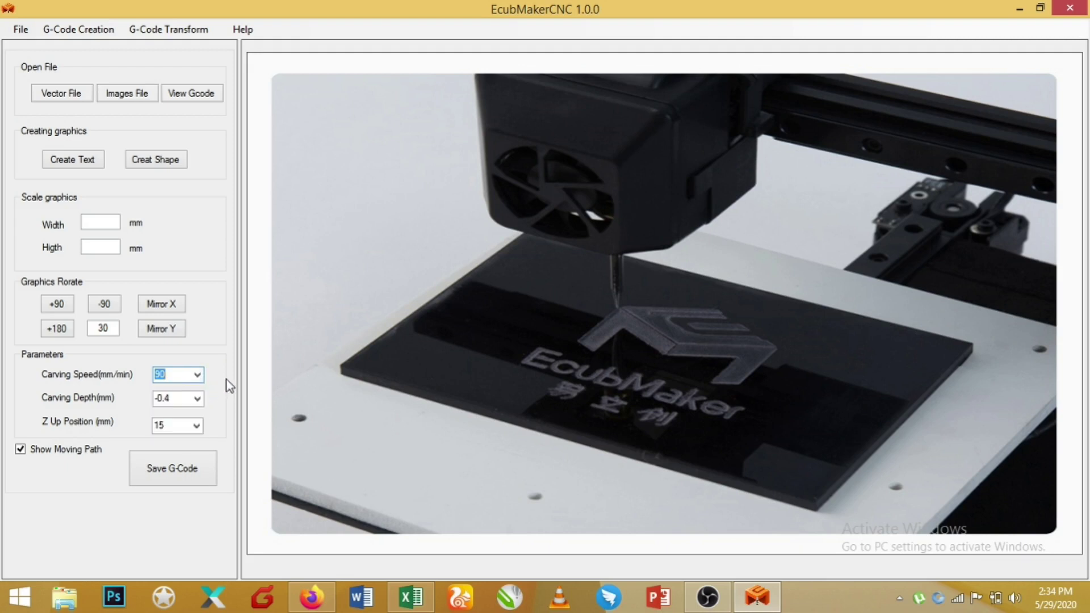
left_click(197, 374)
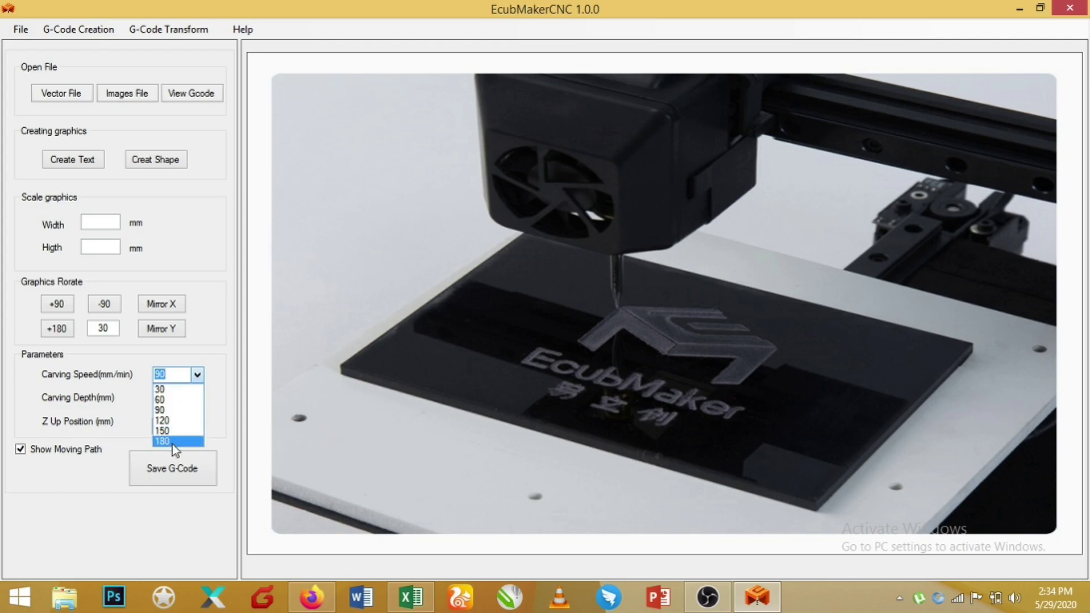
Choose 20 mm for Z Up Position, keeping carving speed 90 and depth -0.4
left_click(204, 381)
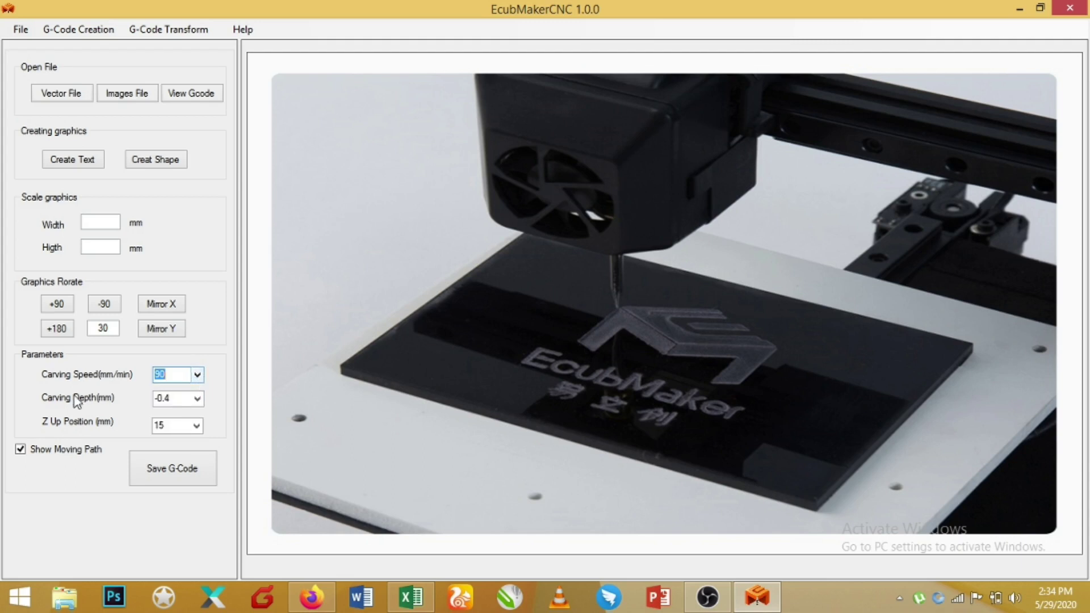
left_click(197, 398)
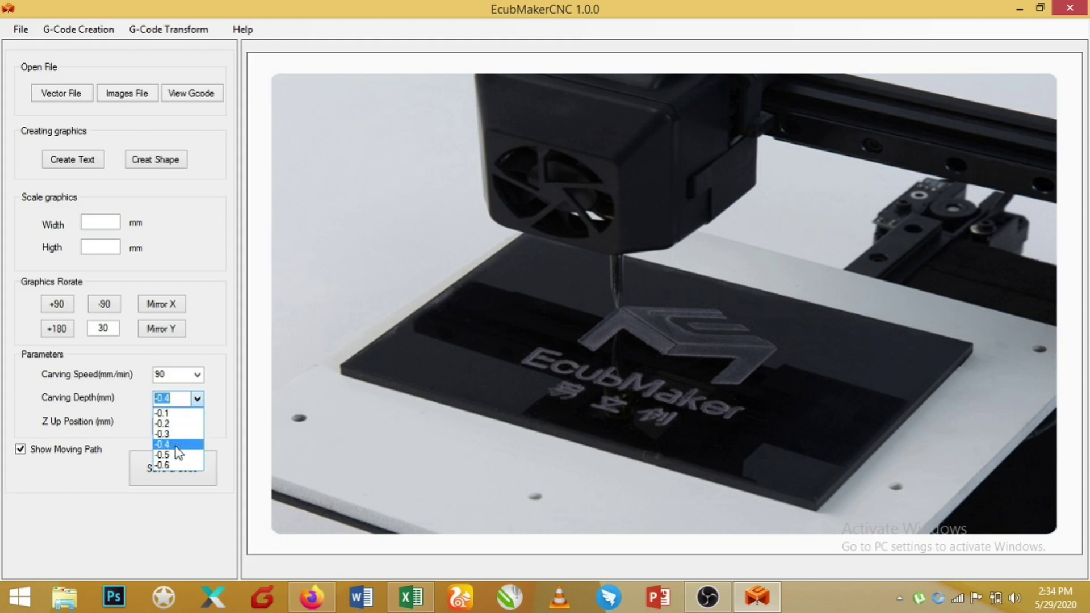
left_click(234, 390)
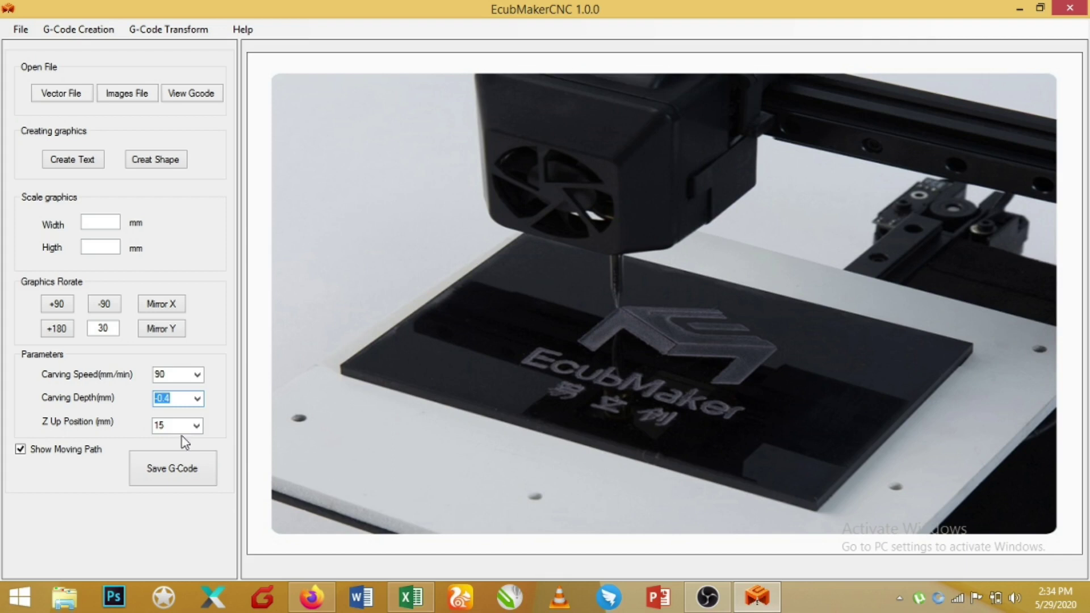
left_click(196, 426)
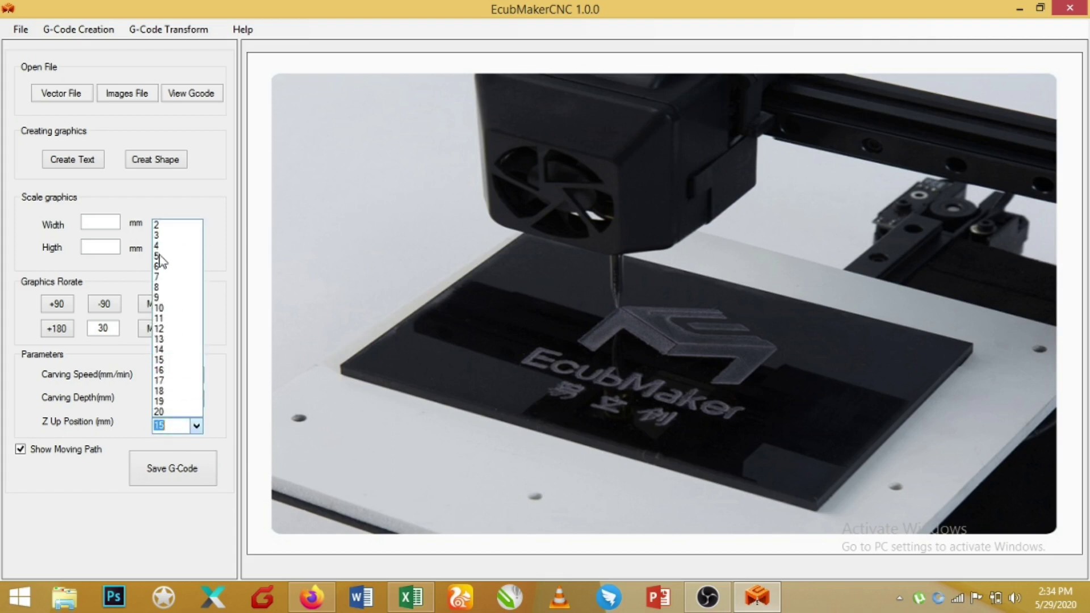
left_click(196, 426)
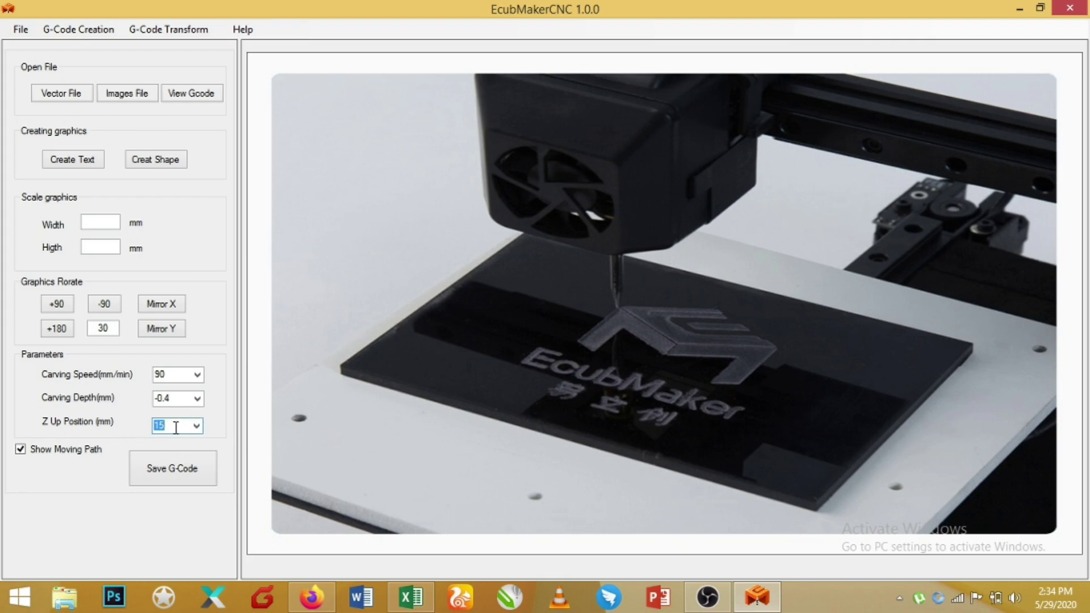
left_click(195, 426)
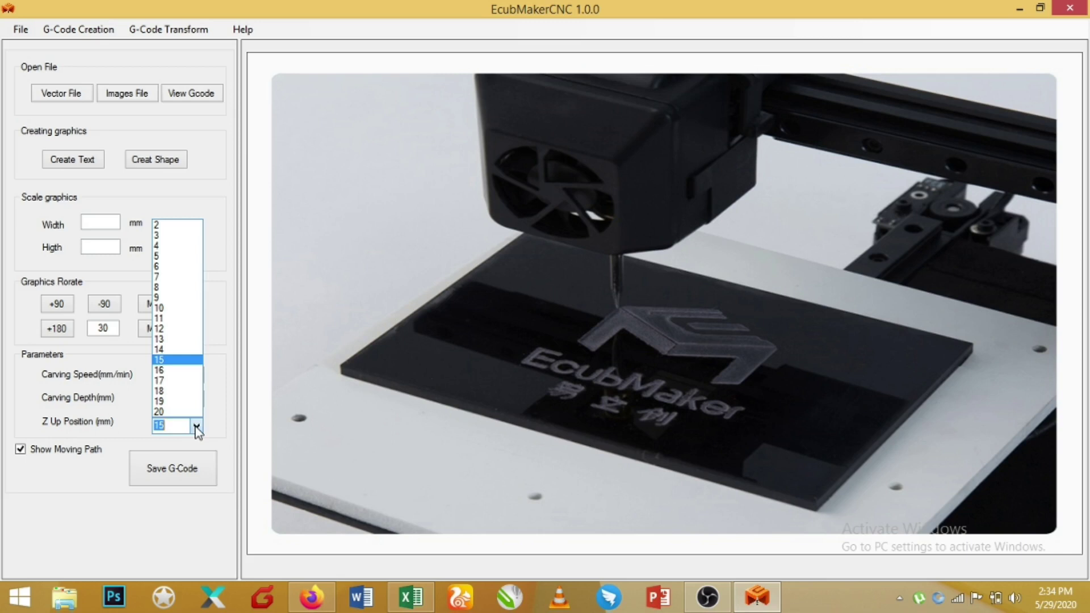
left_click(173, 412)
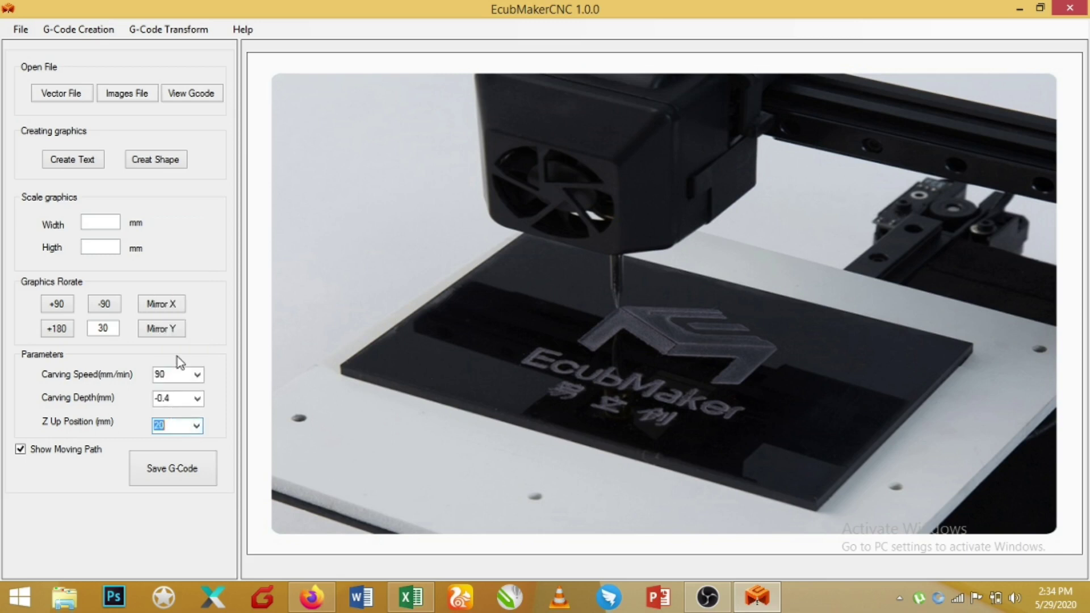
left_click(195, 425)
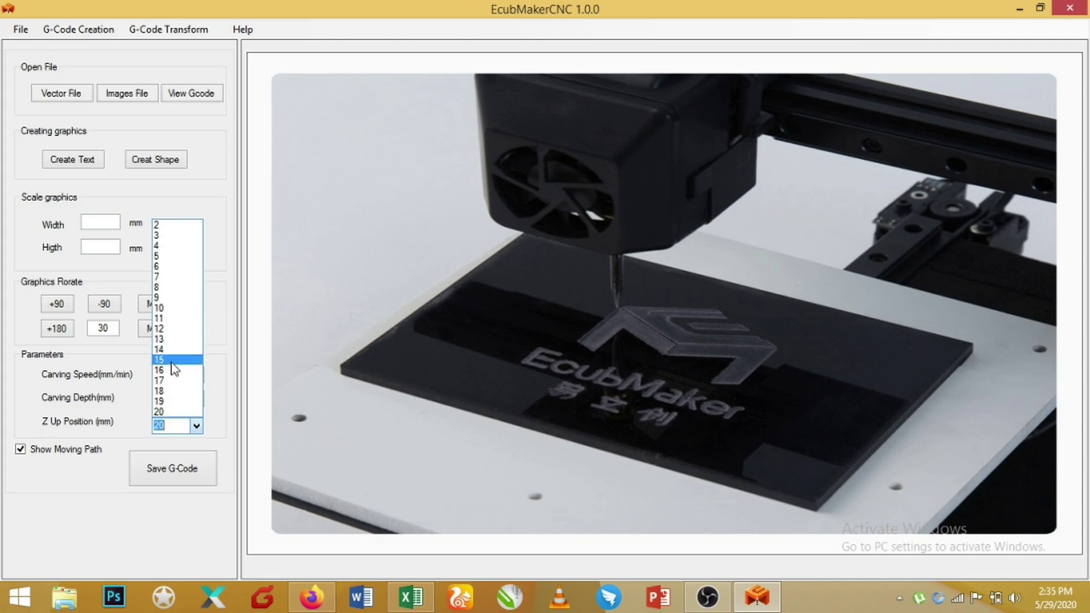
left_click(176, 413)
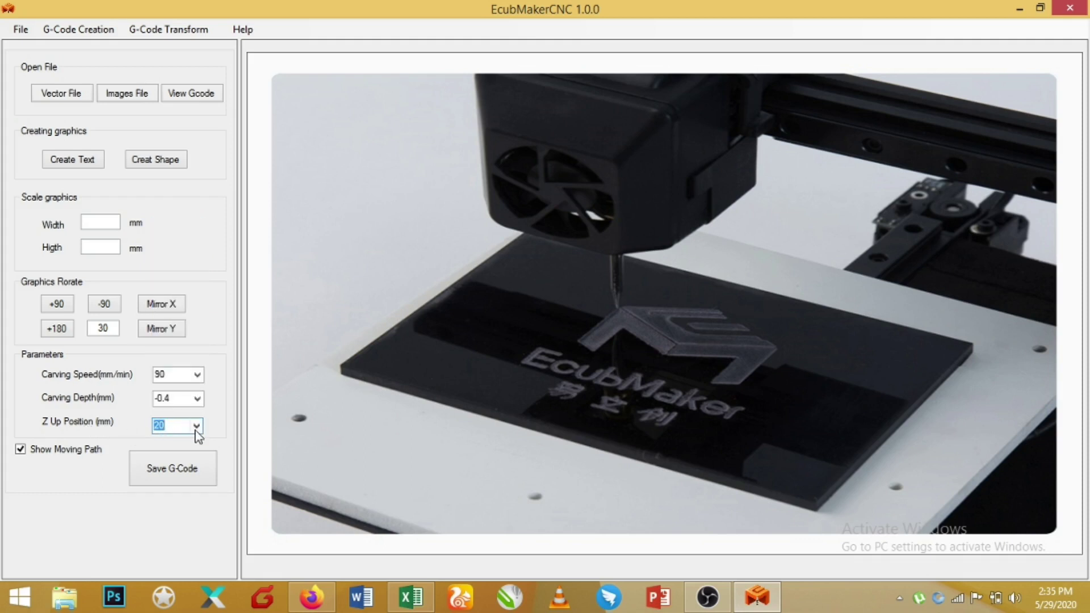
left_click(196, 426)
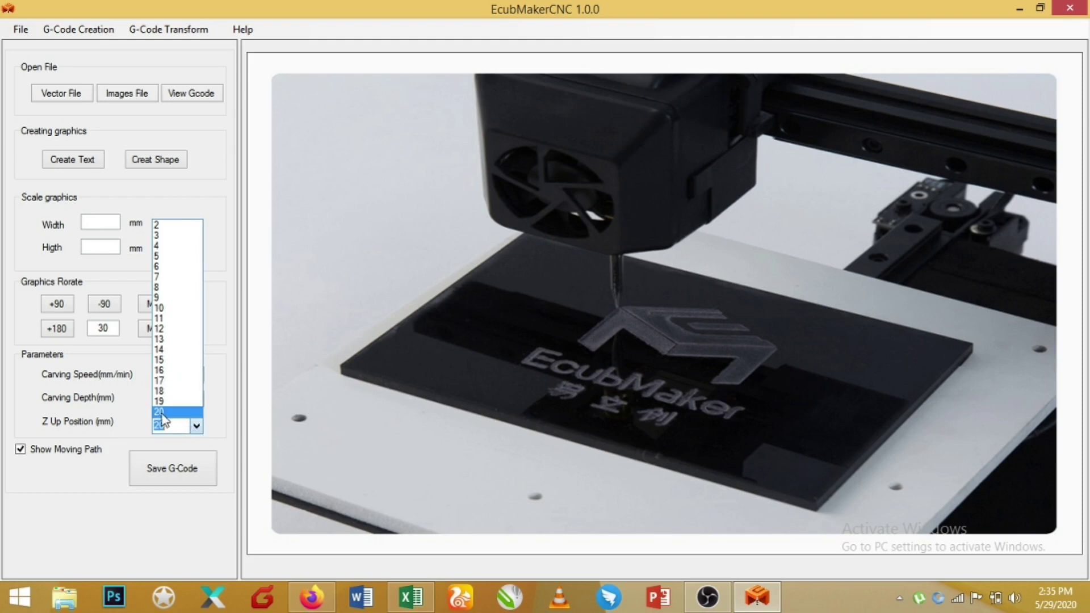
left_click(163, 412)
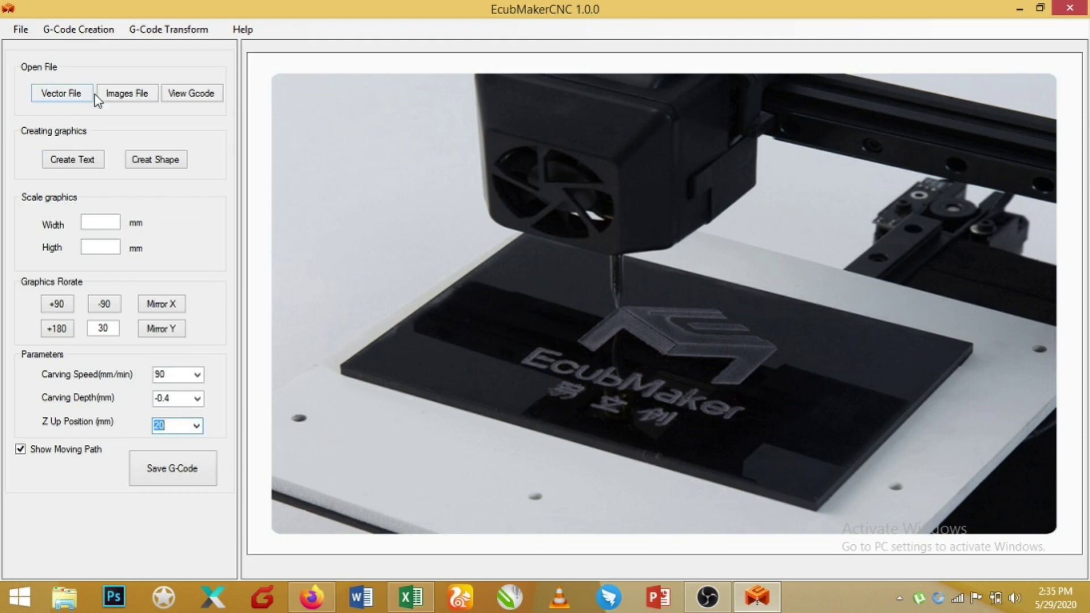
Pick the 'logo' image from the Desktop through Images File
left_click(21, 450)
left_click(27, 451)
left_click(128, 94)
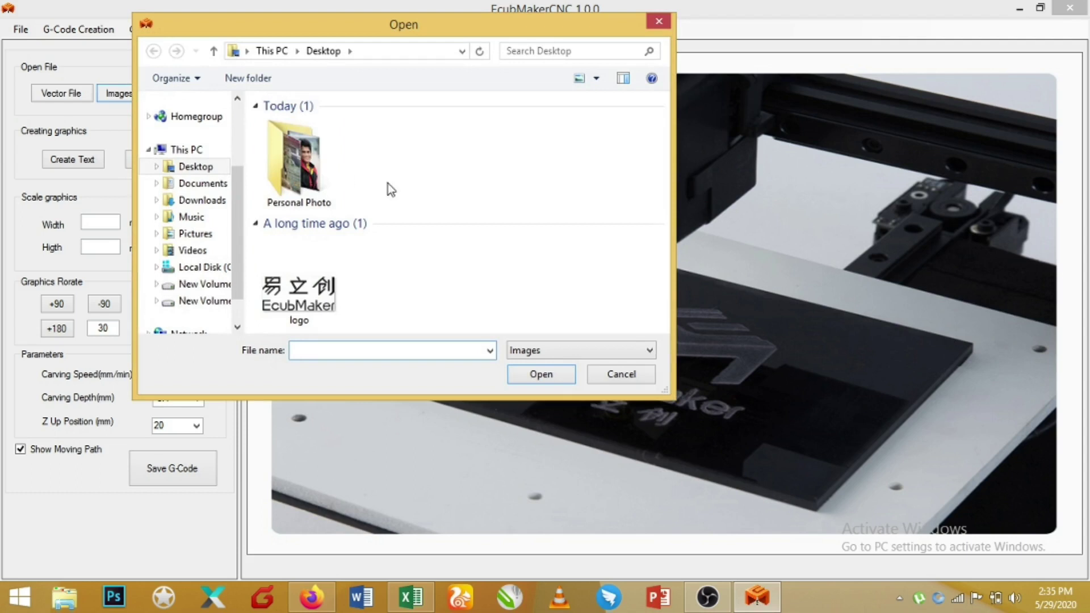
left_click(321, 325)
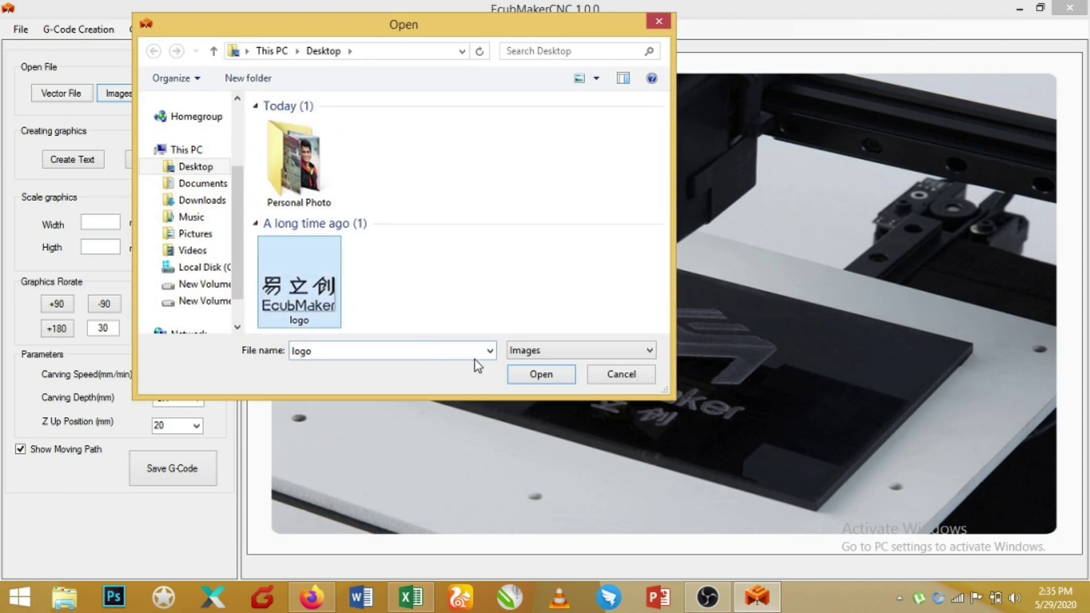
Load the logo into the converter, adjust brightness, and test rotate, flip and mirror before restoring it
left_click(540, 374)
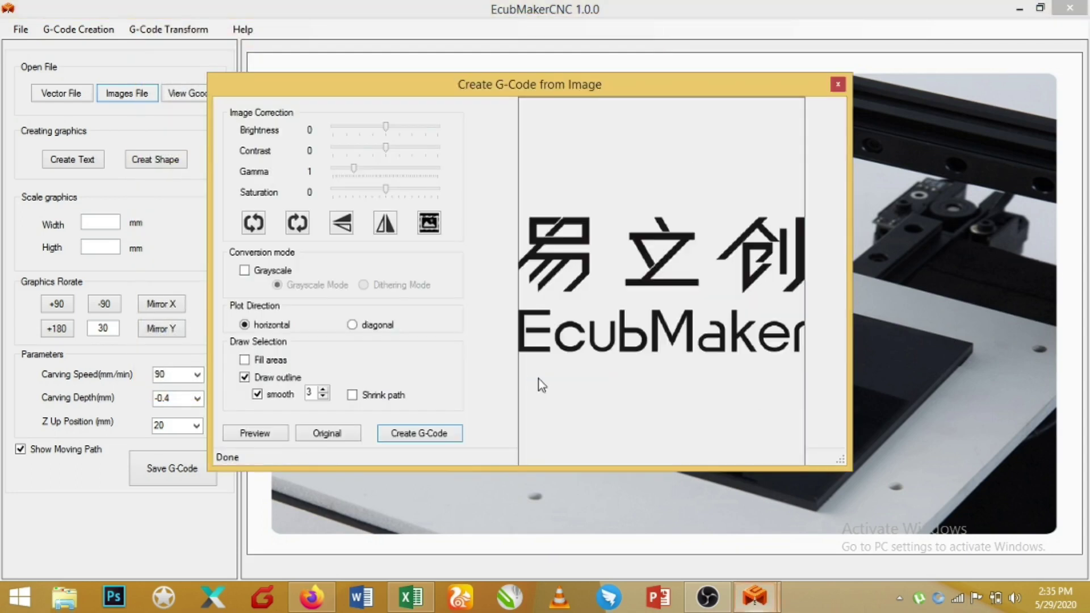
left_click_drag(406, 82, 346, 63)
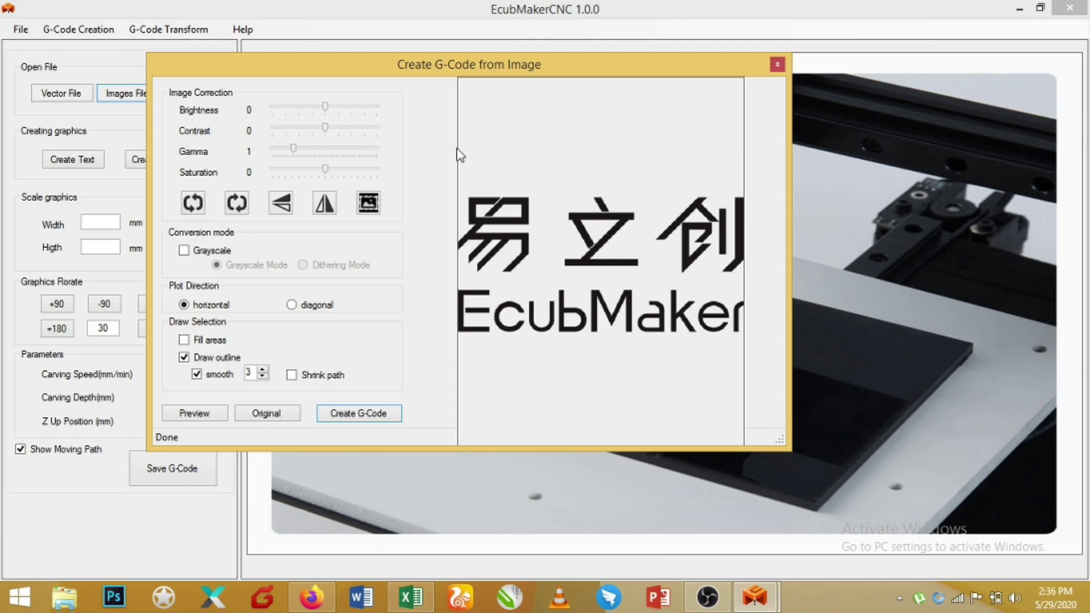
left_click_drag(327, 109, 331, 133)
left_click(194, 204)
left_click(195, 206)
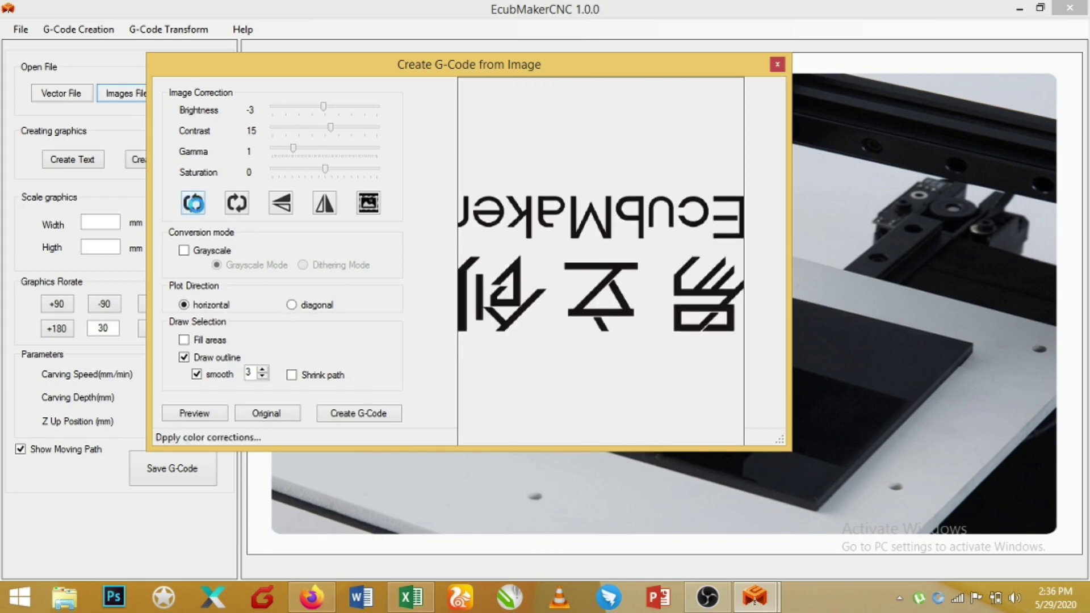
left_click(234, 205)
left_click(243, 207)
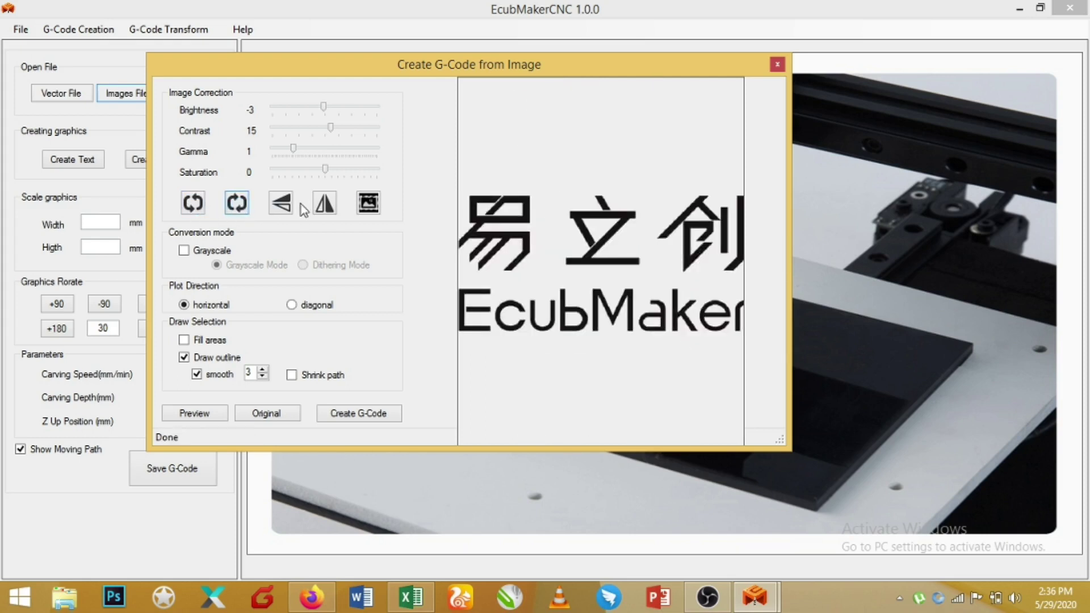
left_click(281, 205)
left_click(283, 204)
left_click(326, 204)
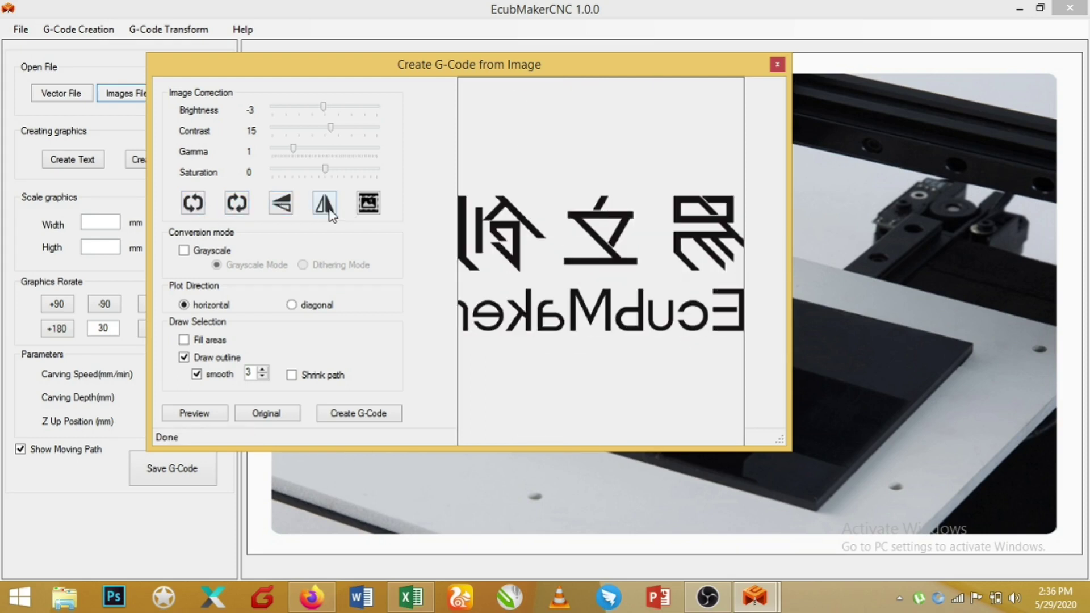
left_click(327, 205)
Adjust saturation, set smoothing to 5 with outline drawing, and create the G-code
left_click_drag(311, 170, 270, 159)
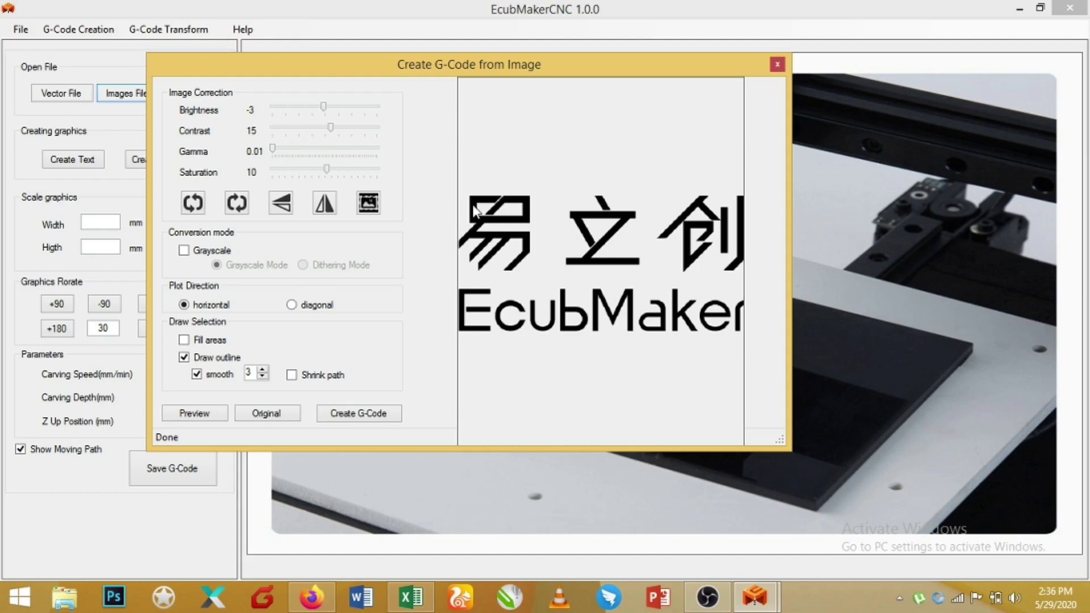
left_click(184, 252)
left_click(184, 251)
left_click(261, 370)
left_click(262, 378)
left_click(363, 413)
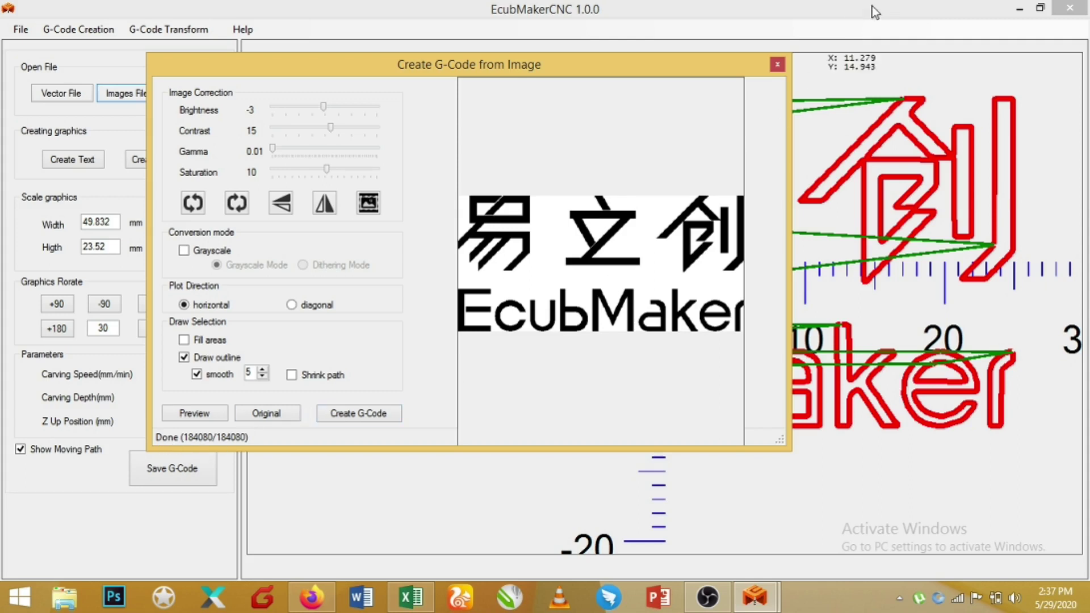
Select the logo toolpath and set its width to 60 mm, giving 28.32 mm height
left_click(777, 64)
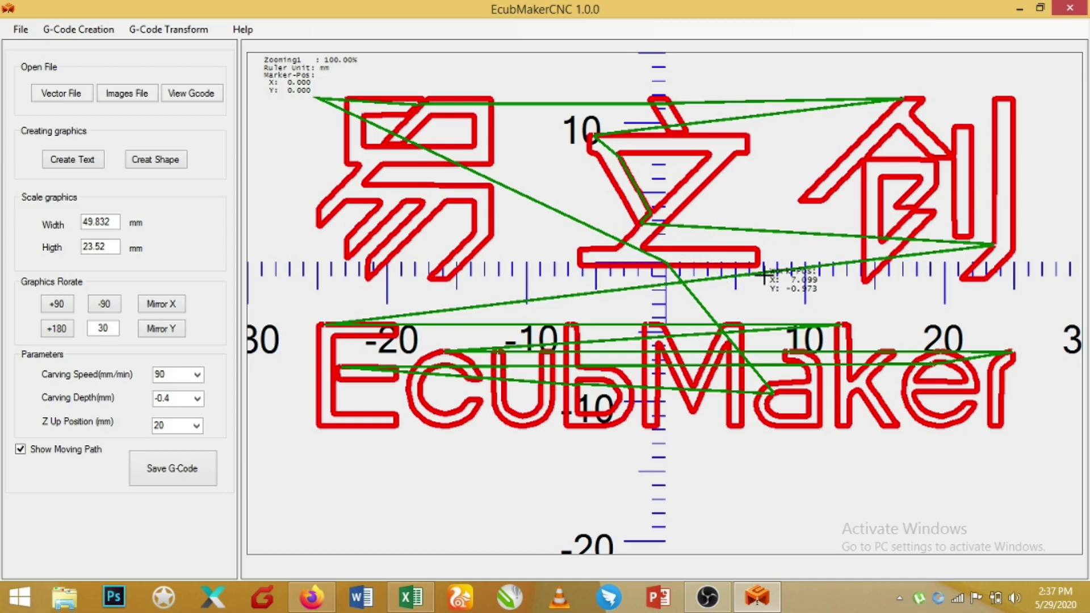
scroll(763, 276, "down", 1)
scroll(764, 276, "up", 1)
left_click(404, 170)
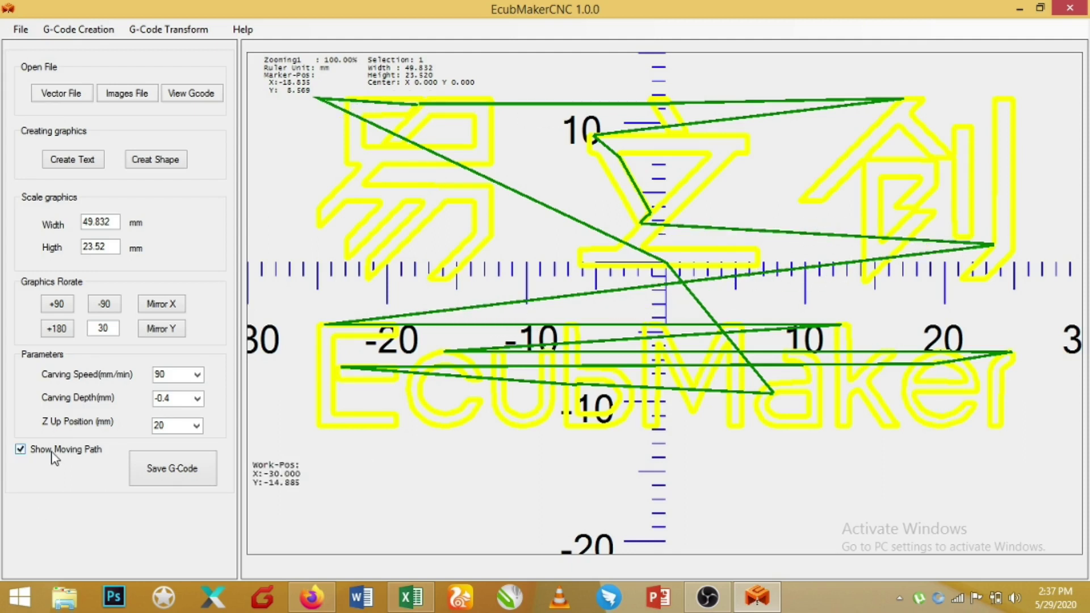
left_click(23, 452)
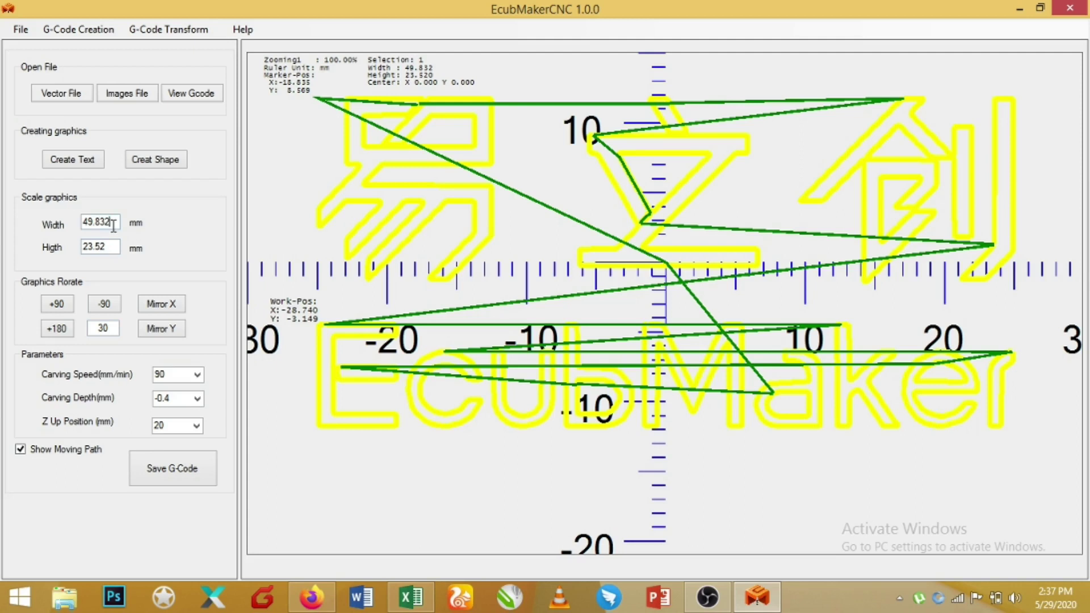
left_click_drag(113, 225, 73, 231)
type("60")
key("Return")
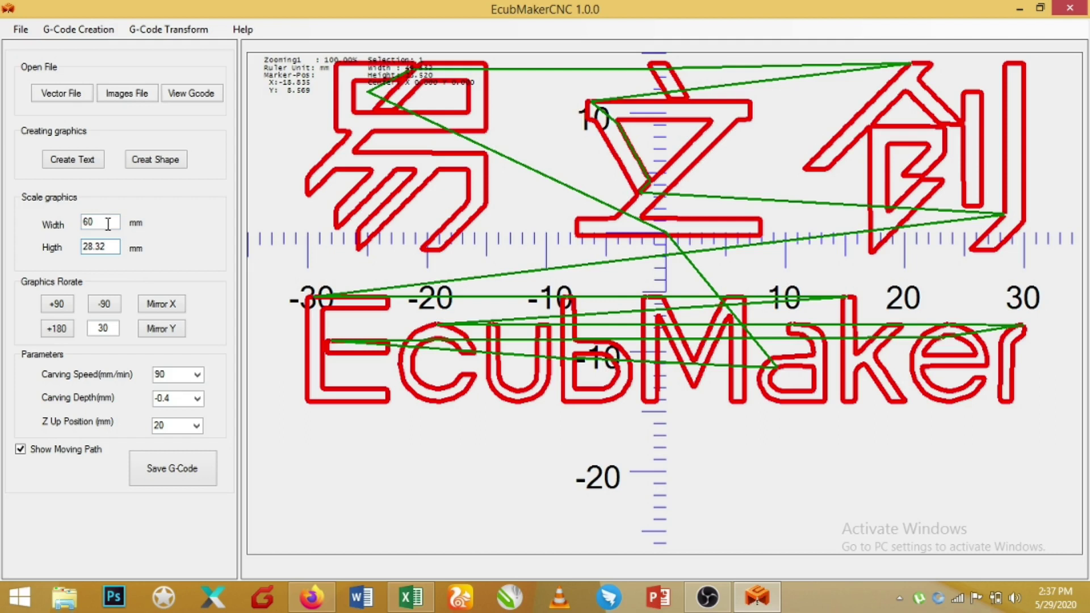
Set the carving speed to 60 mm/min
left_click(168, 377)
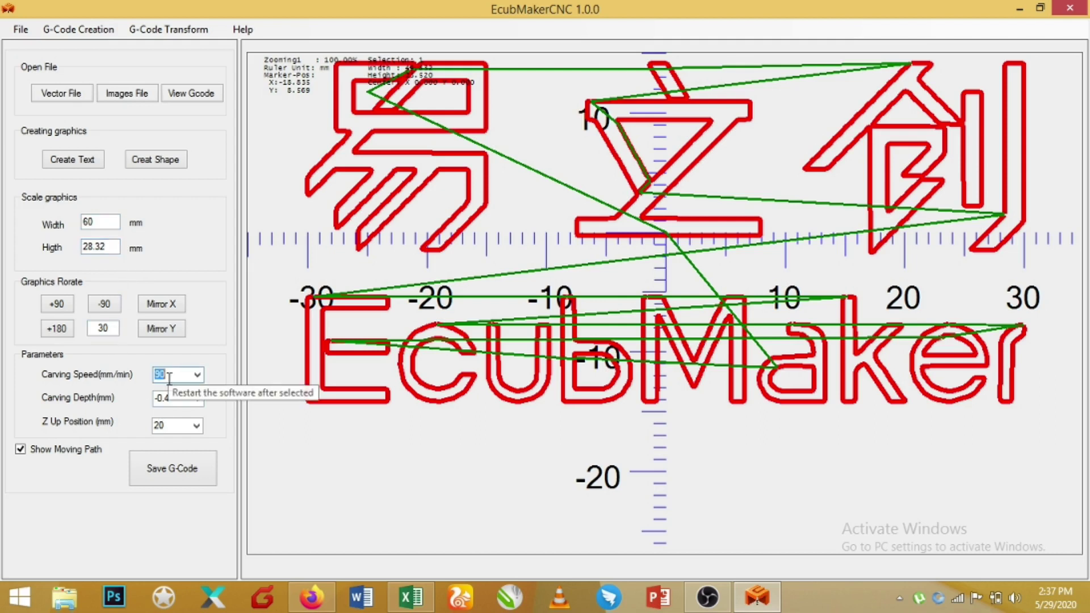
left_click(197, 374)
left_click(170, 384)
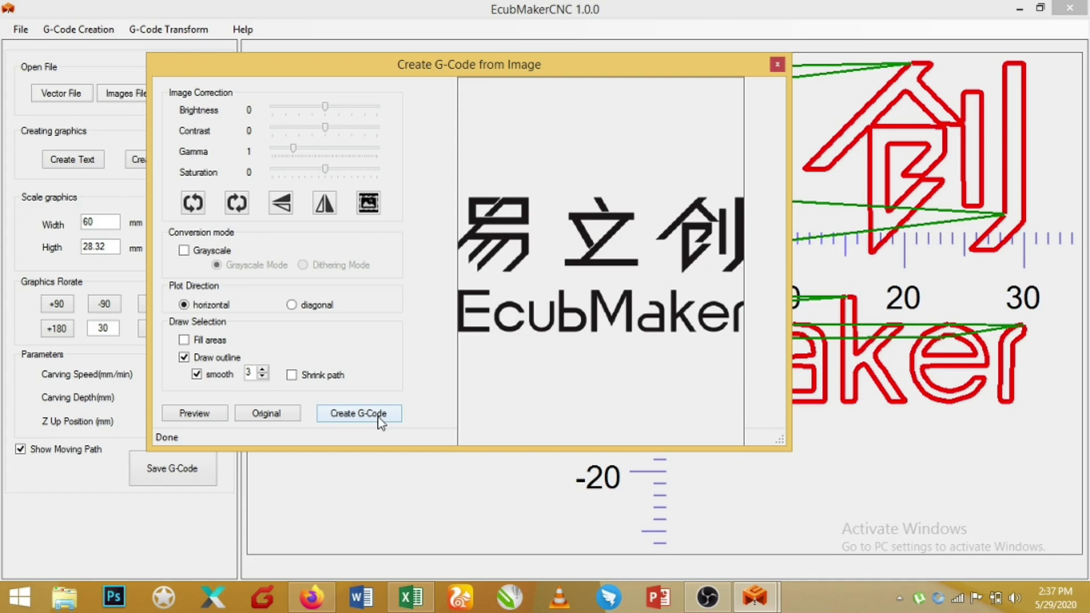
Generate the outline toolpath from the logo image and close the converter
left_click_drag(387, 64, 495, 63)
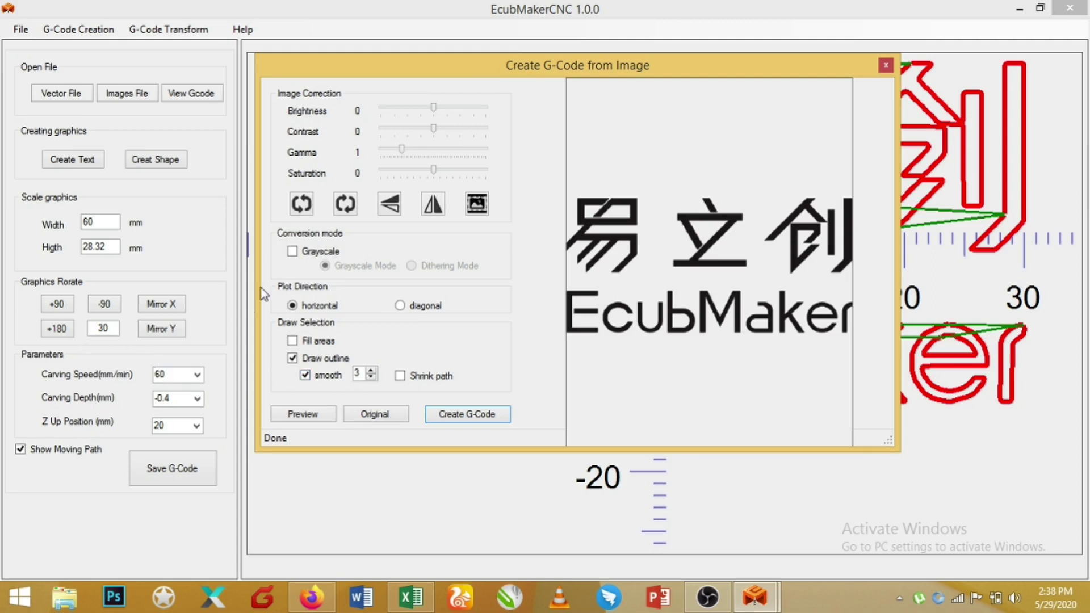
left_click_drag(379, 74, 229, 188)
left_click(752, 142)
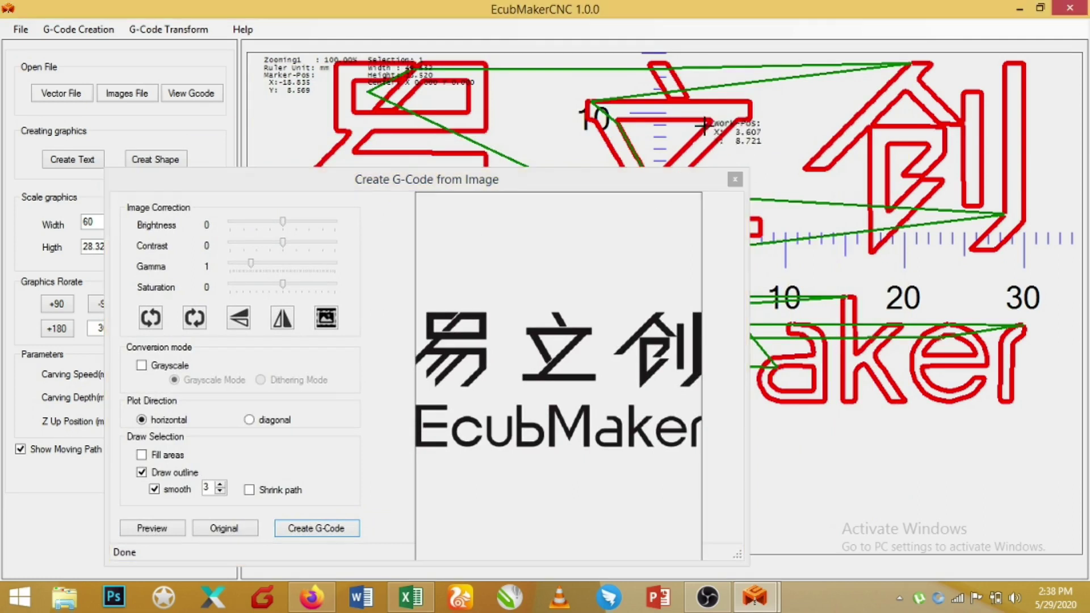
left_click_drag(498, 187, 575, 66)
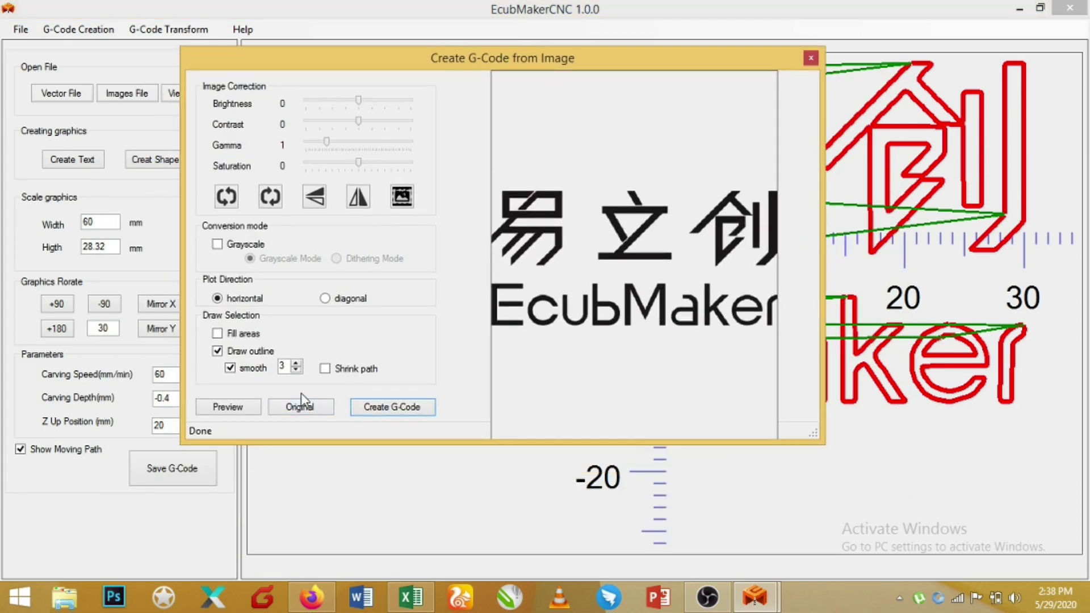
left_click(361, 449)
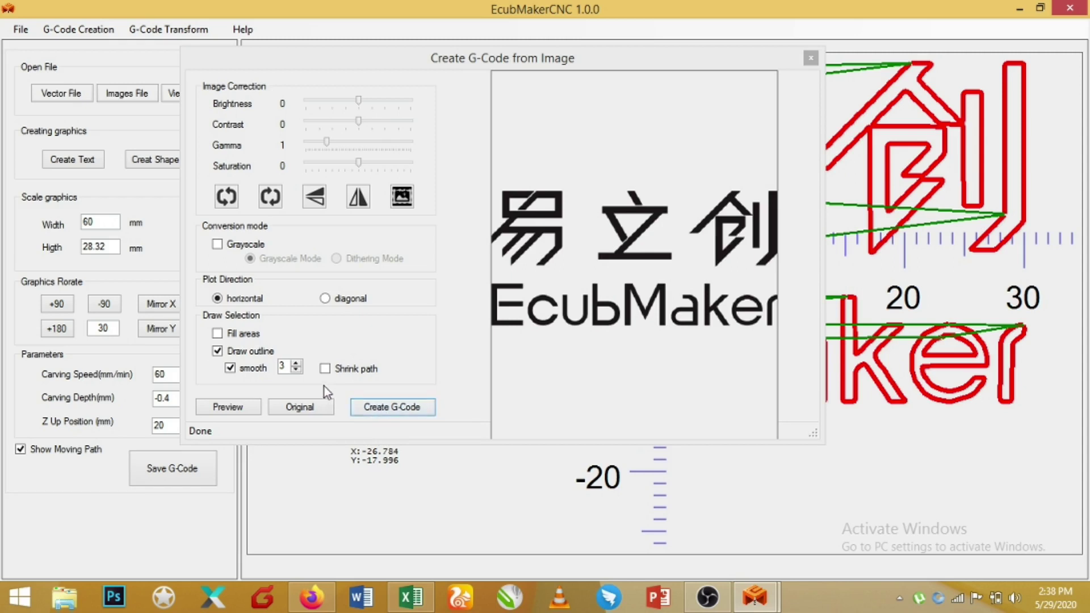
left_click(399, 410)
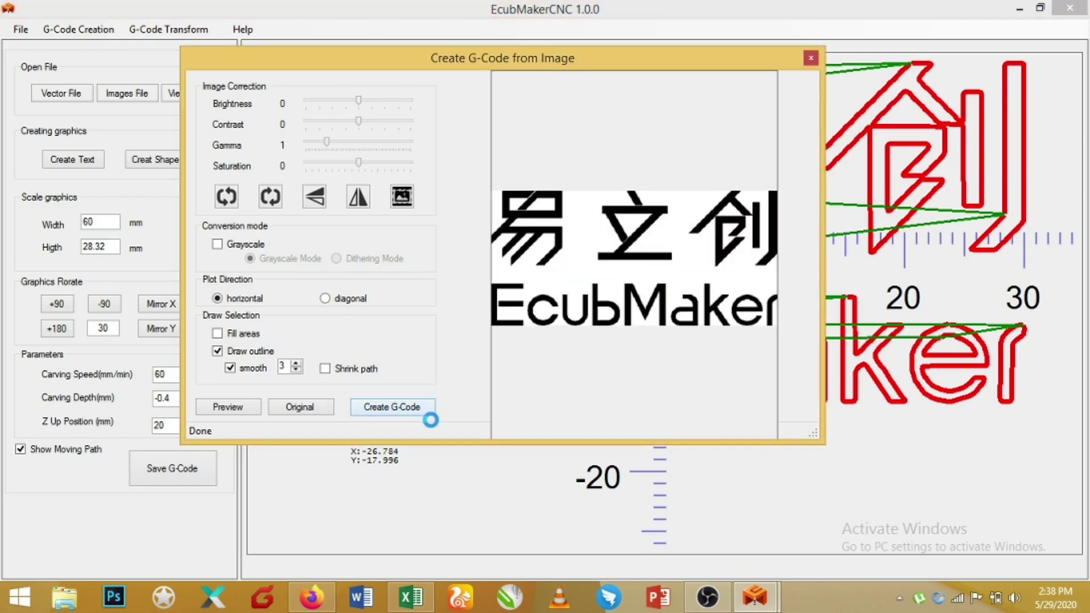
left_click(811, 58)
Lower the Z up position to 13 mm and regenerate the toolpath
left_click(196, 426)
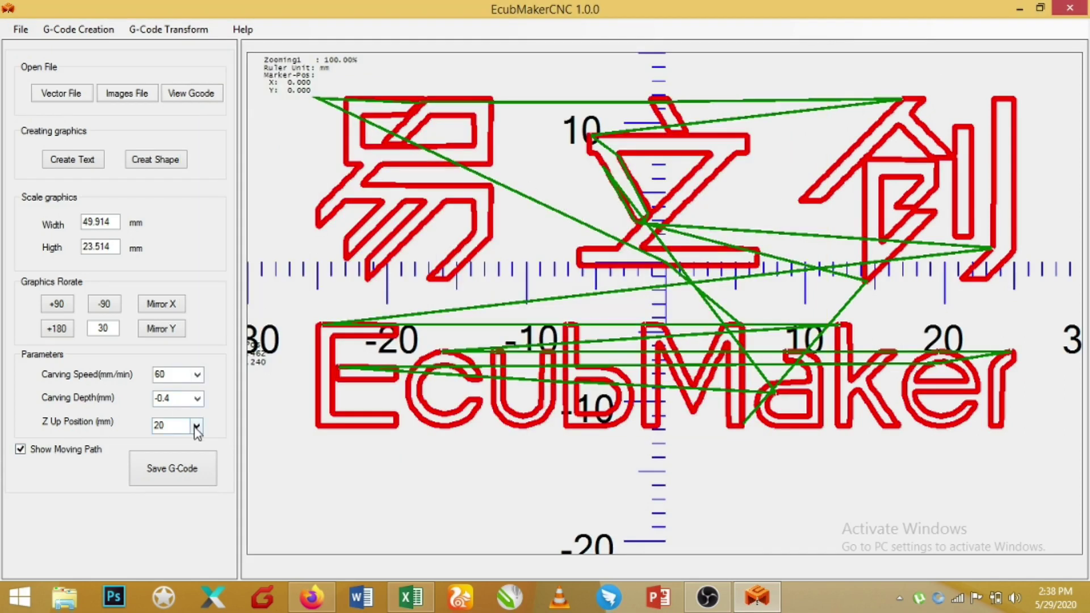
left_click(178, 333)
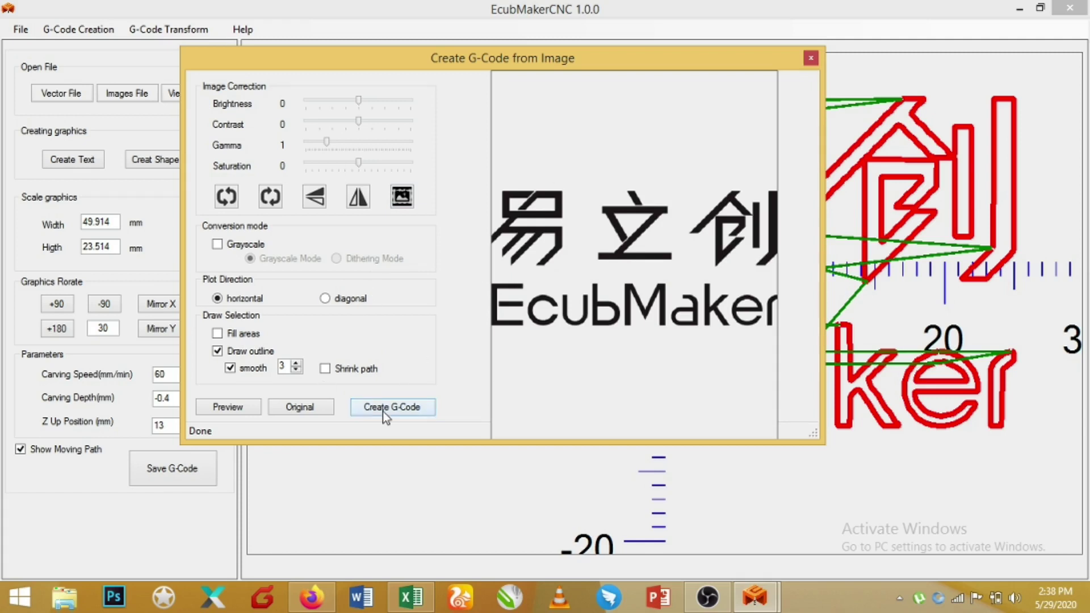
left_click(382, 409)
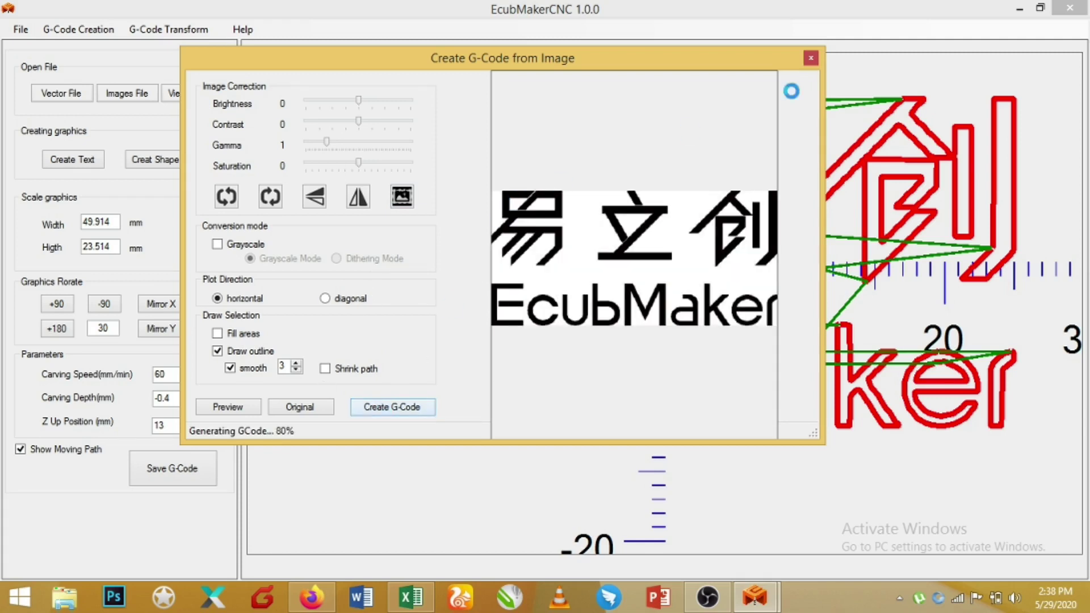
left_click(810, 58)
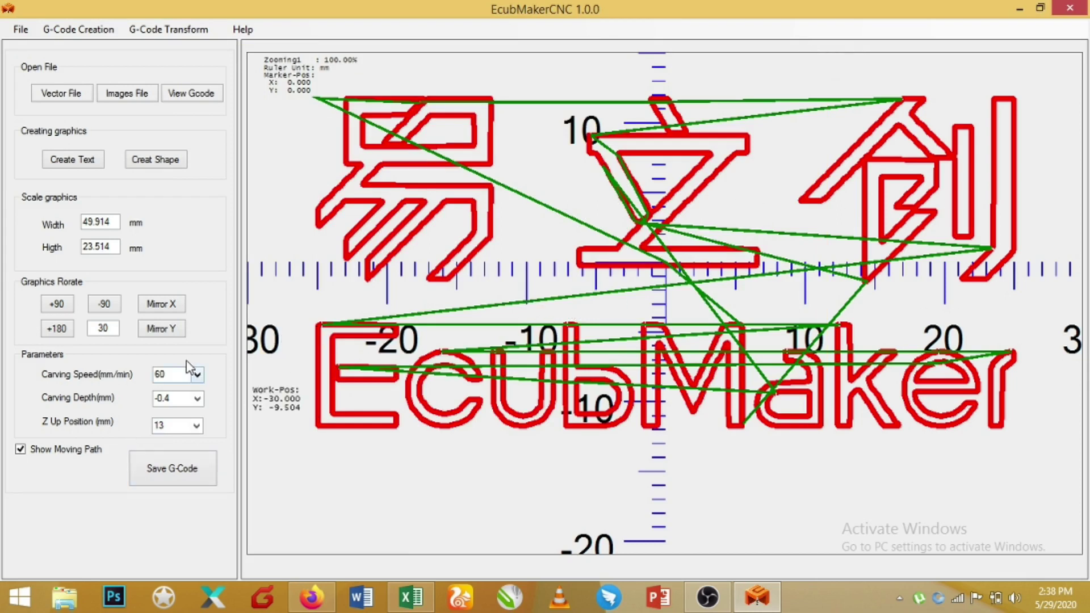
Browse the File > Language choices without changing them, then open the G-Code Creation menu
left_click(21, 31)
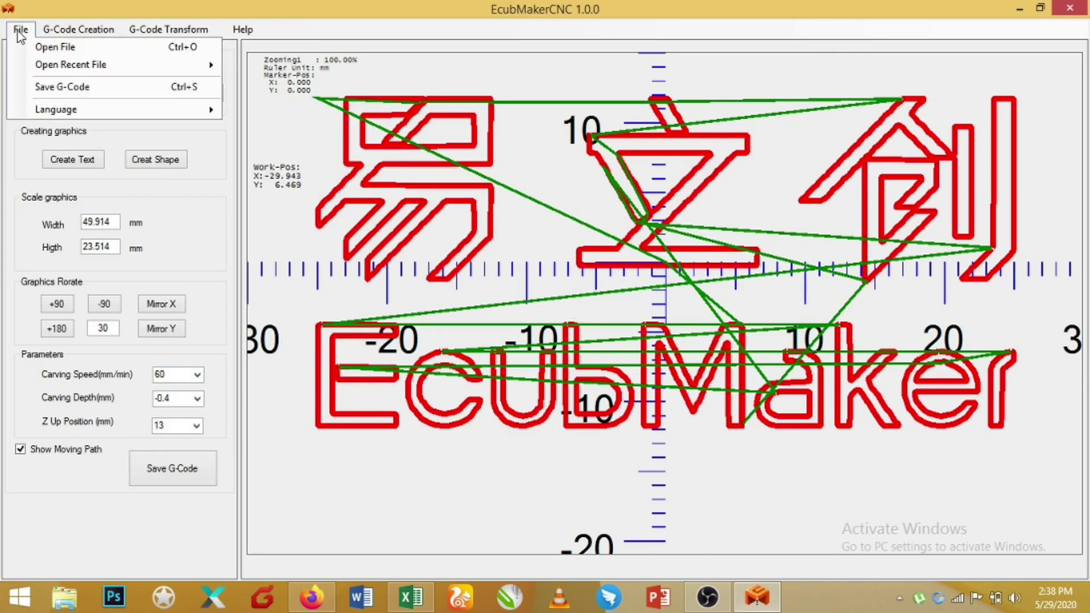
mouse_move(94, 111)
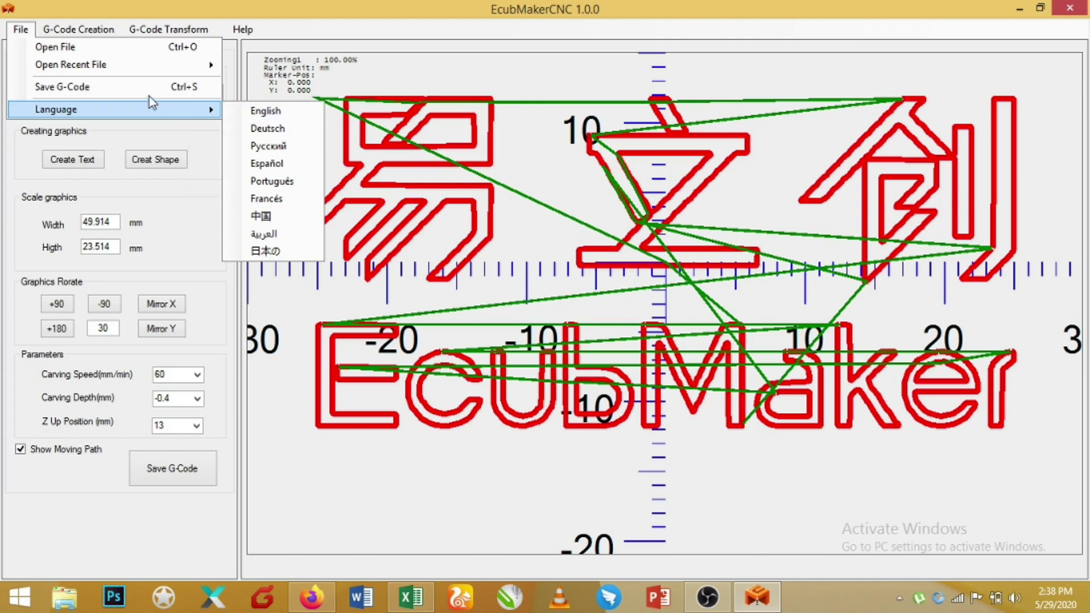
left_click(57, 54)
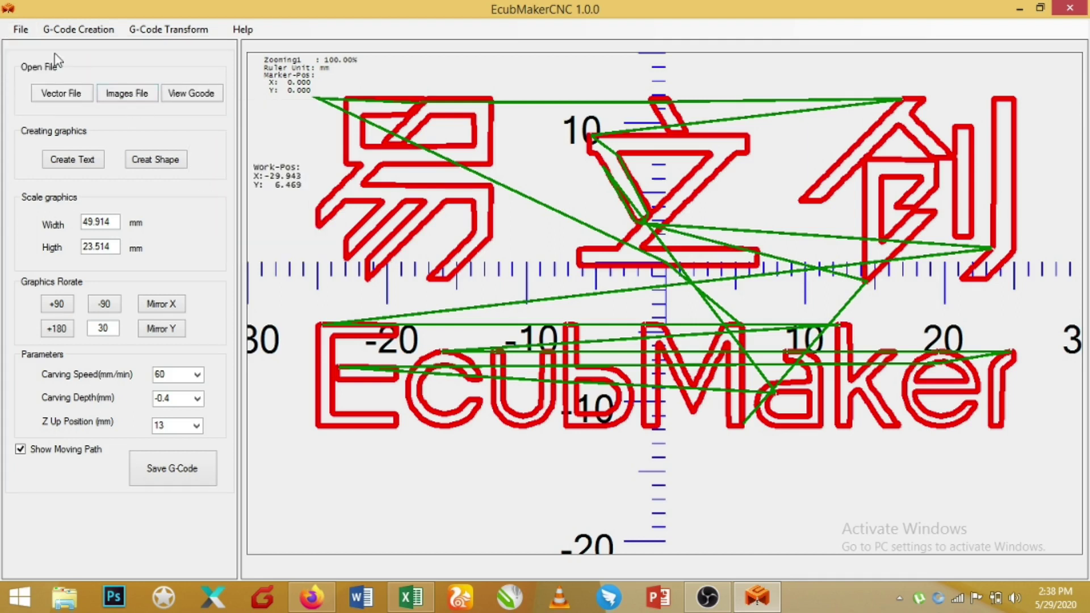
left_click(47, 33)
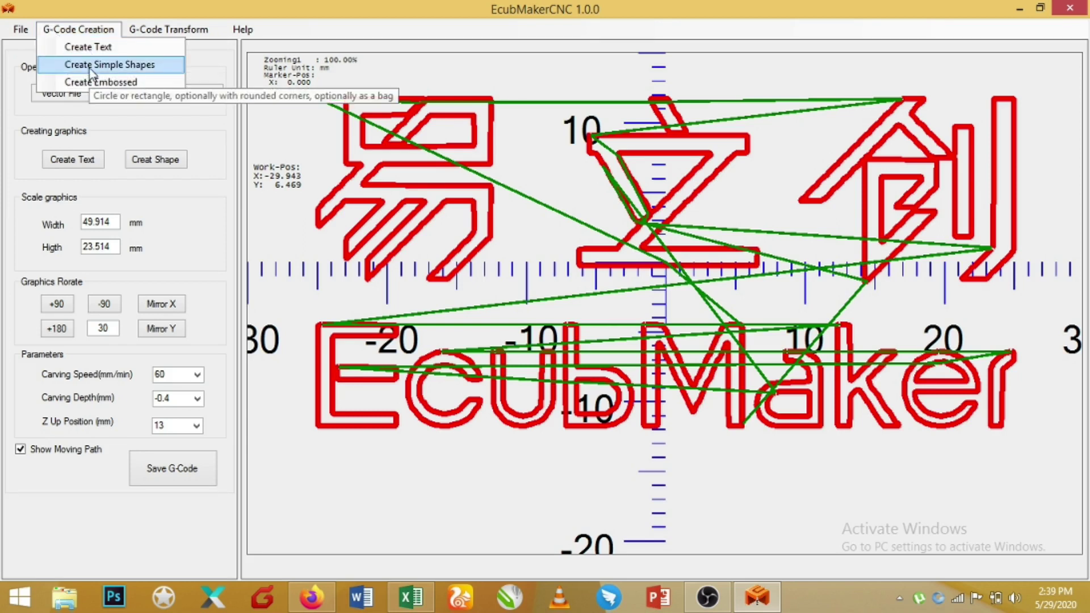
Try Create Embossed, dismiss the unsupported-feature notice, and open the G-Code Transform menu
left_click(124, 84)
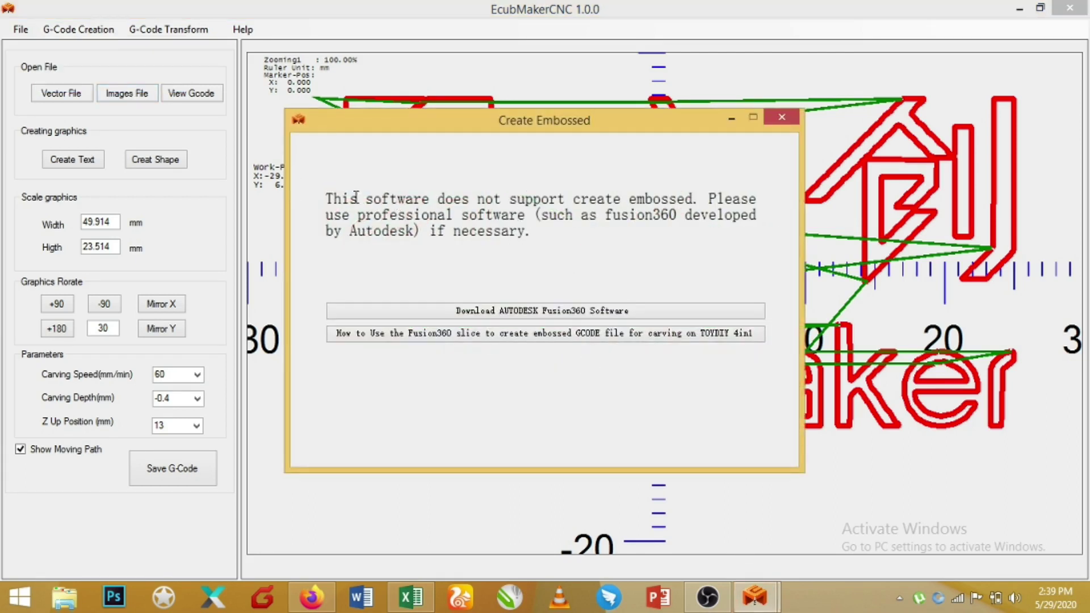
left_click_drag(341, 199, 535, 244)
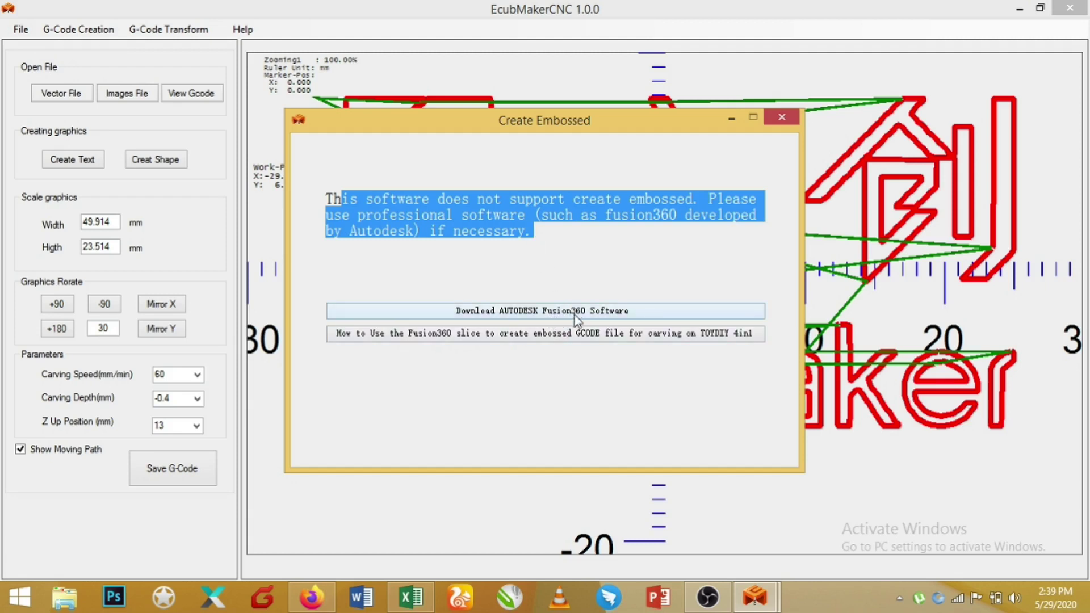
left_click(782, 118)
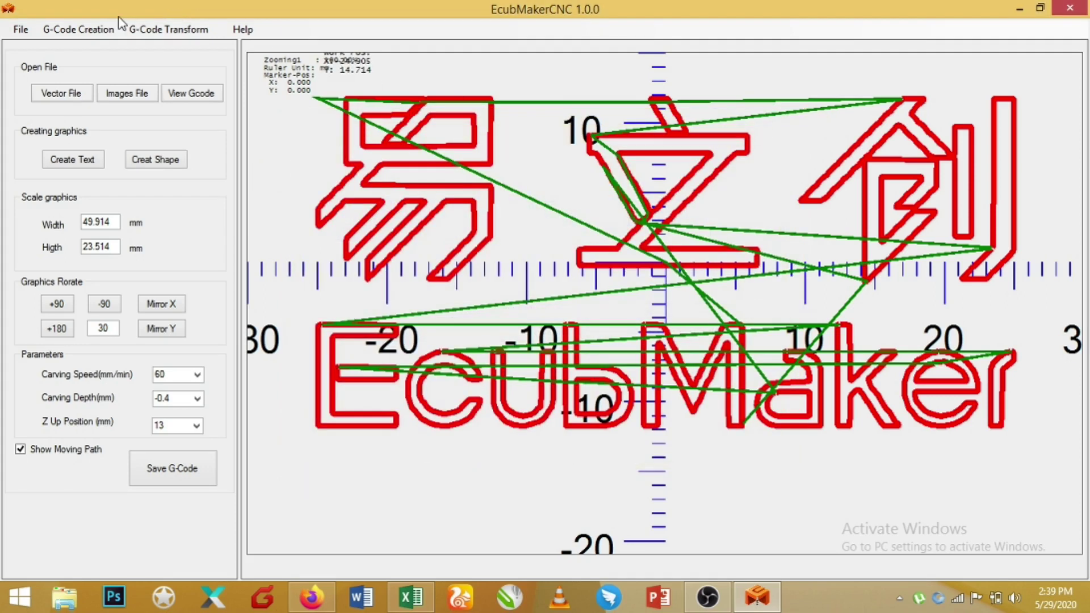
left_click(149, 30)
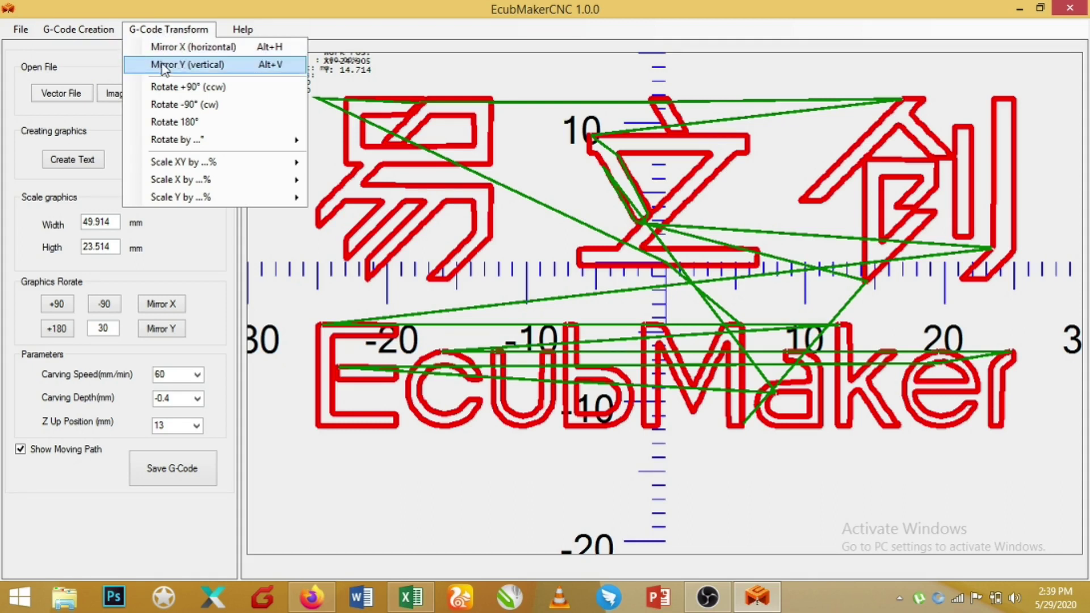
left_click(243, 29)
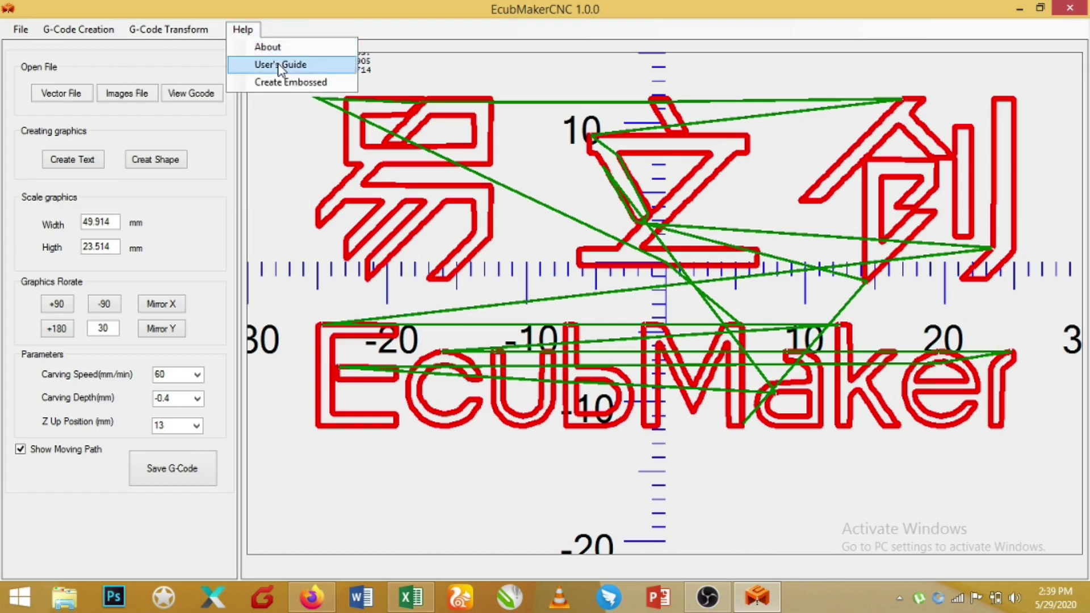
left_click(262, 189)
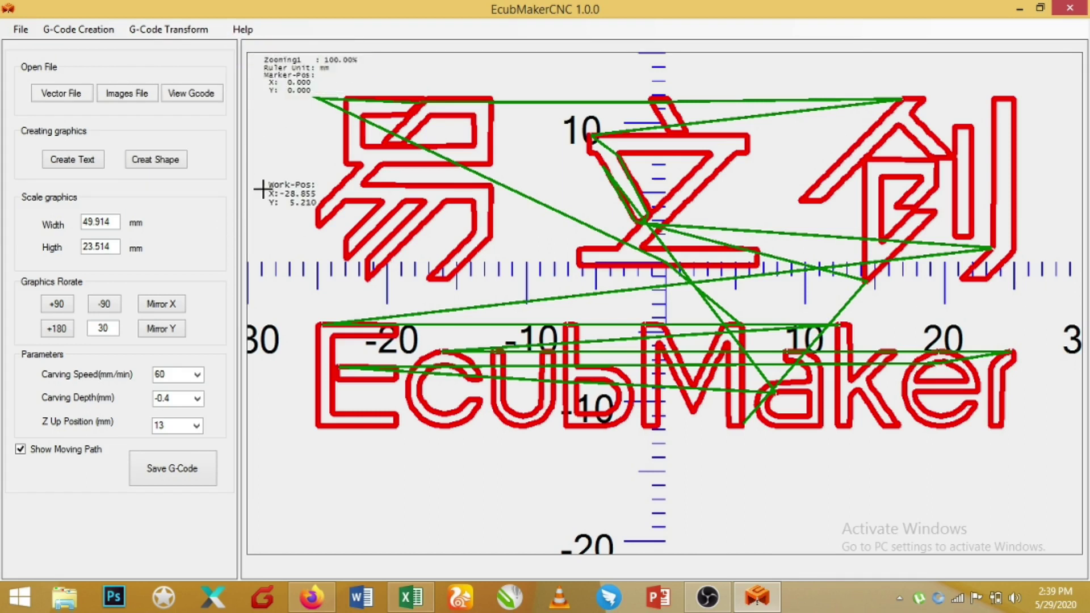
scroll(630, 346, "down", 2)
scroll(546, 402, "down", 1)
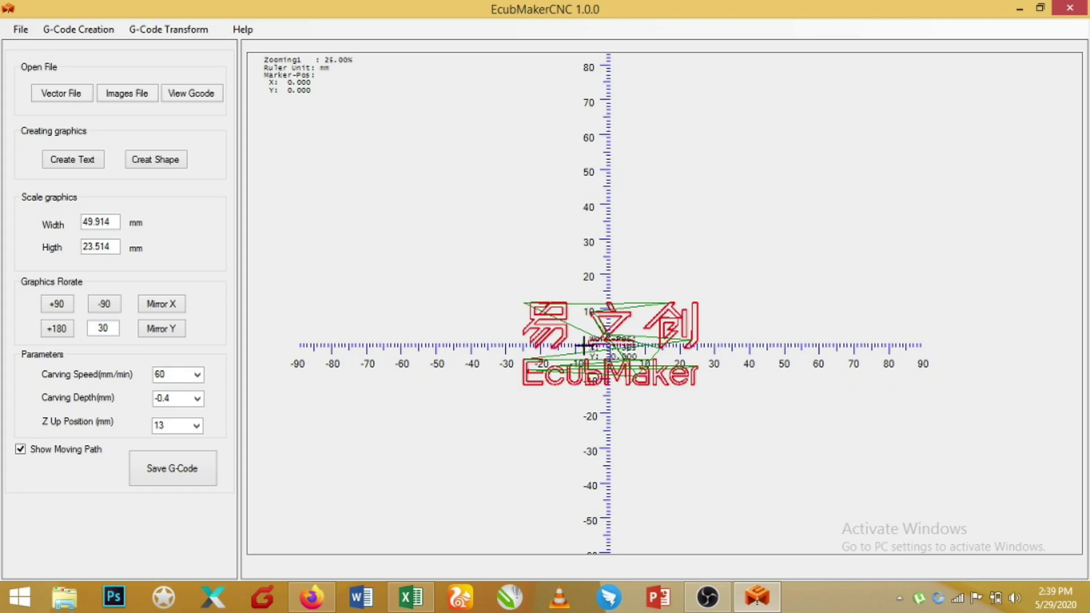
scroll(587, 358, "down", 1)
scroll(585, 366, "up", 2)
scroll(590, 359, "up", 1)
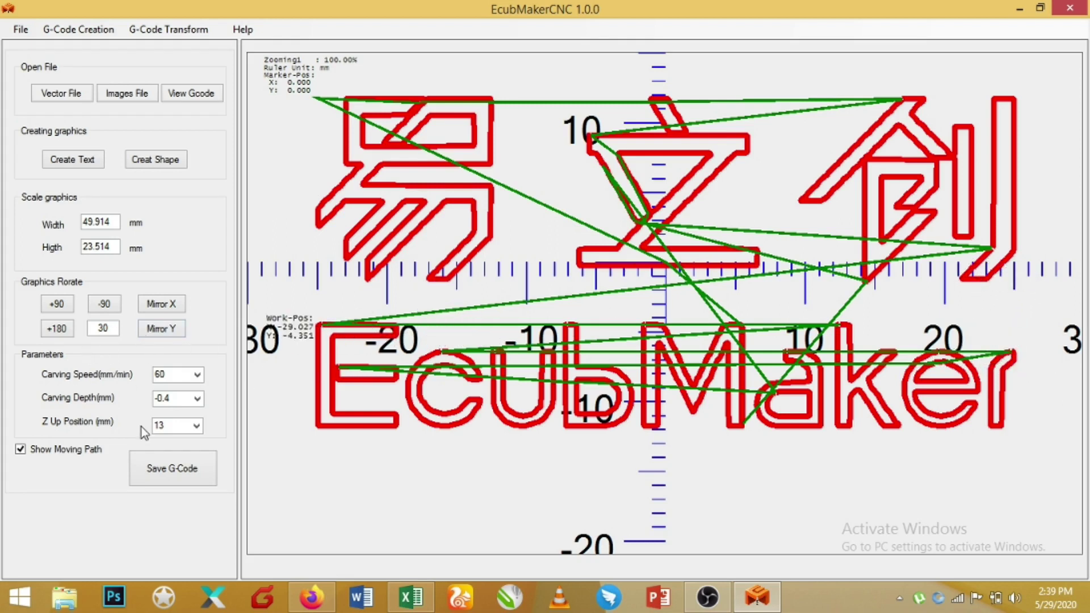
Save the G-code as 'EcubMaker Logo' in the Desktop folder, replacing the default name 'logo'
left_click(169, 470)
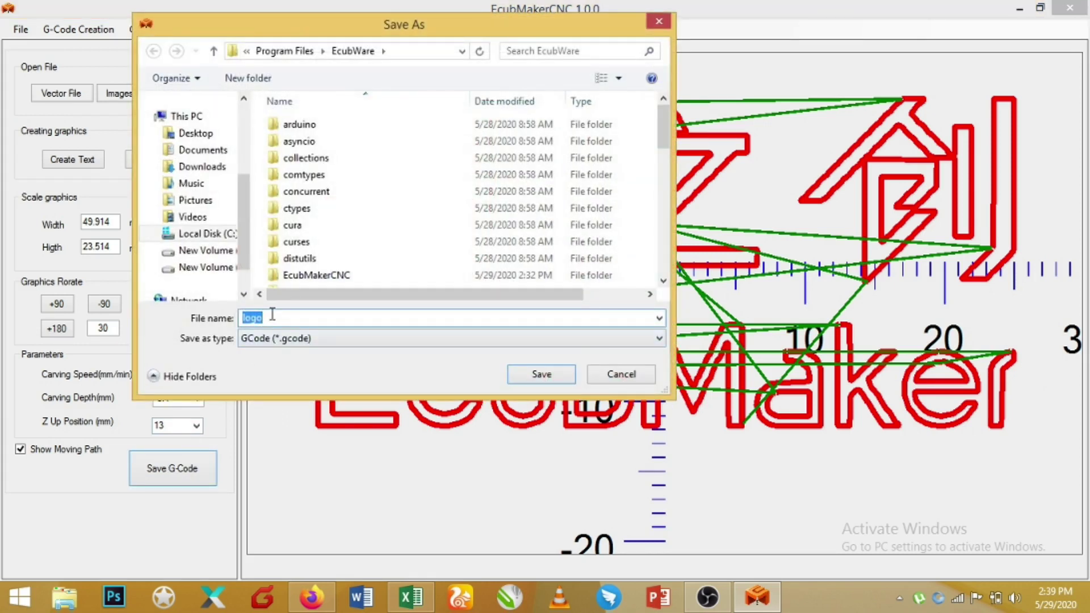
key("BackSpace")
type("Logo")
key("BackSpace")
key("BackSpace")
key("BackSpace")
key("BackSpace")
type("EcubMaker")
left_click(233, 133)
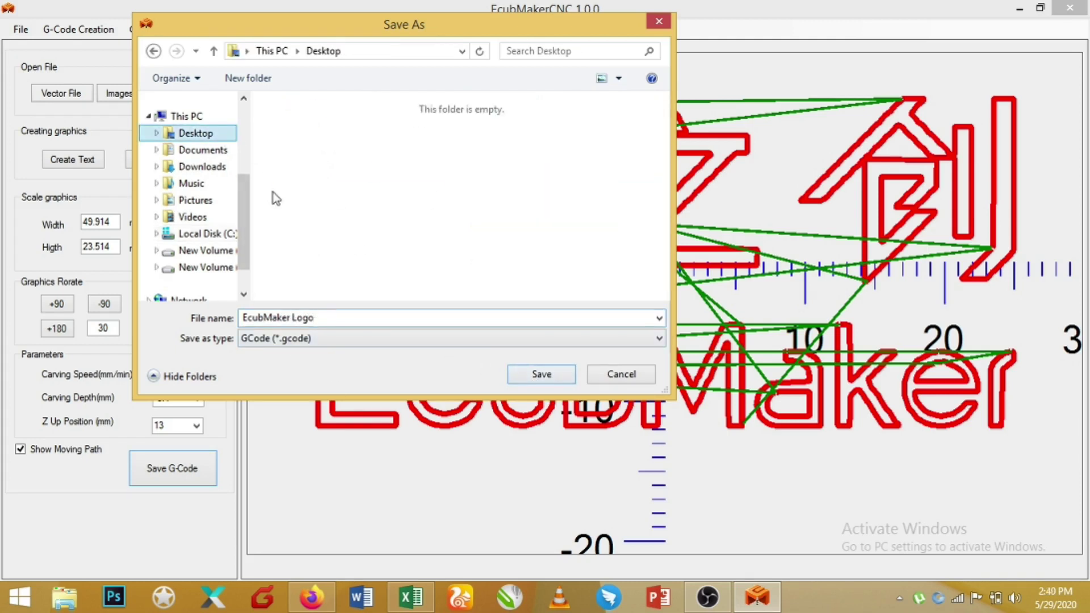
left_click(539, 375)
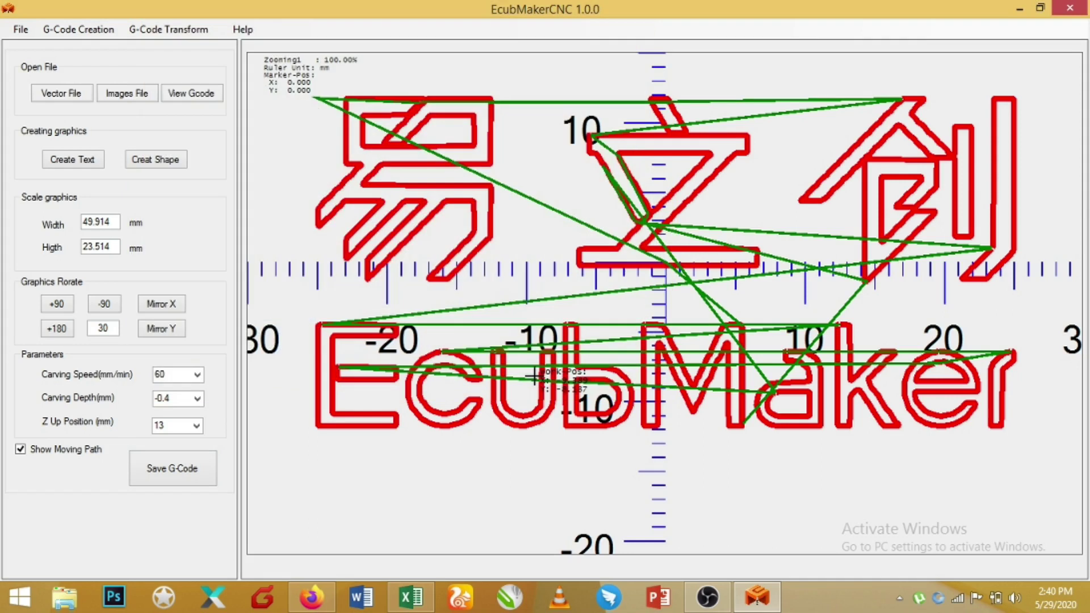